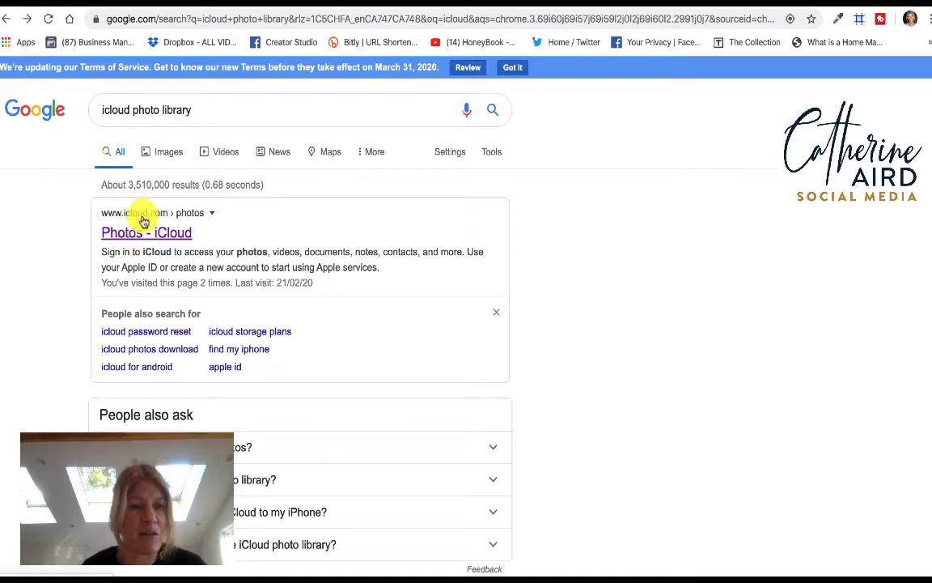
Open the iCloud Photos search result and sign out of iCloud, trusting this browser.
{"action": "left_click", "coordinate": [178, 234]}
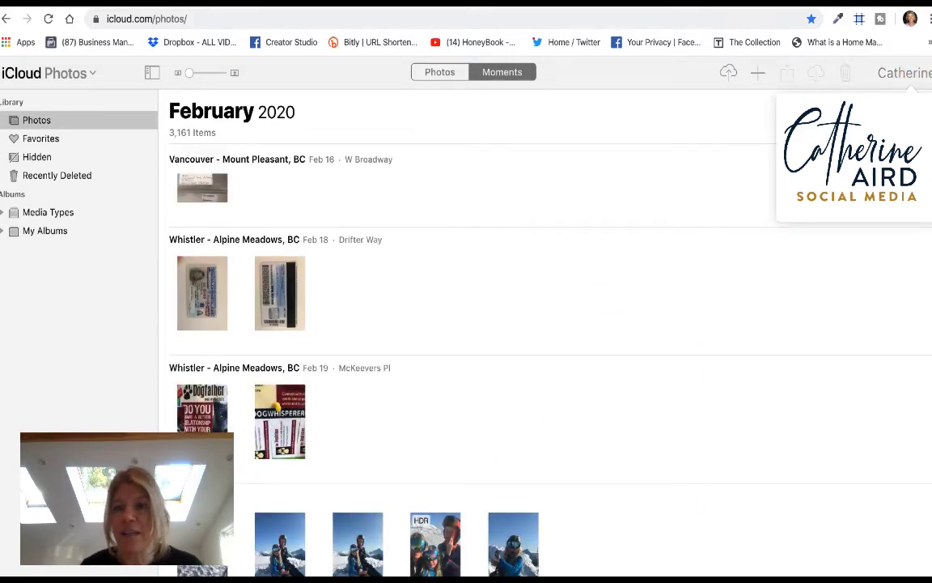
{"action": "left_click", "coordinate": [870, 200]}
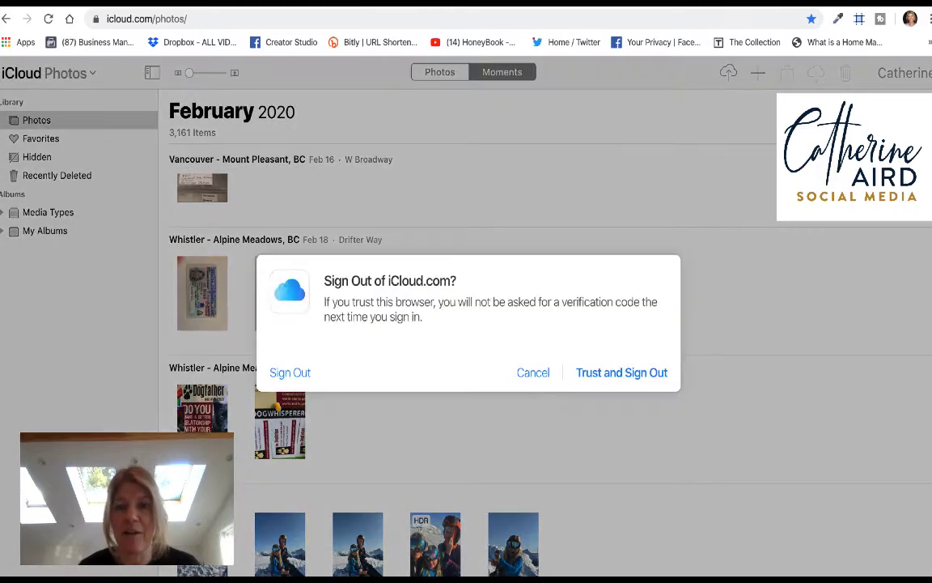
{"action": "left_click", "coordinate": [611, 376]}
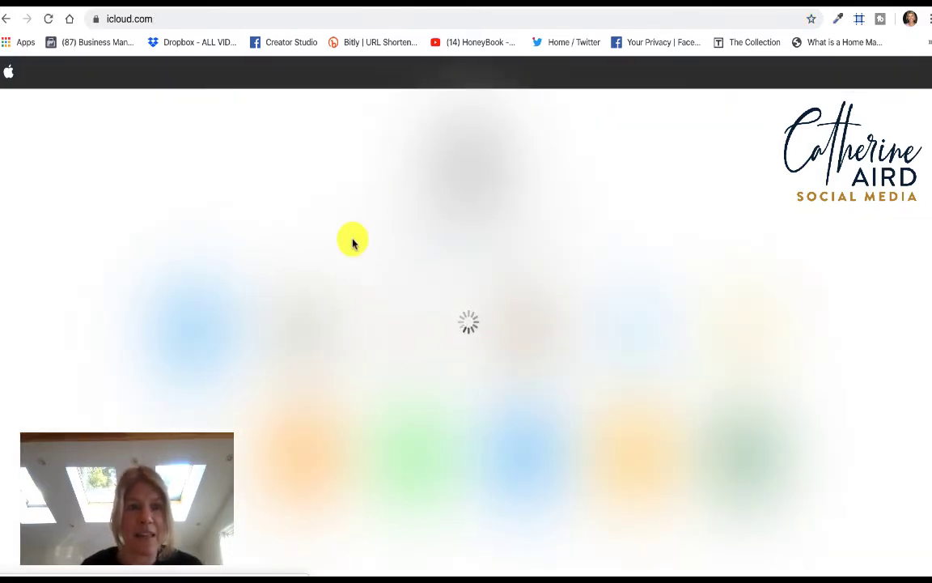
Return to the iCloud Photos sign-in page and sign in with the first saved Apple ID and its account password.
{"action": "left_click", "coordinate": [164, 17]}
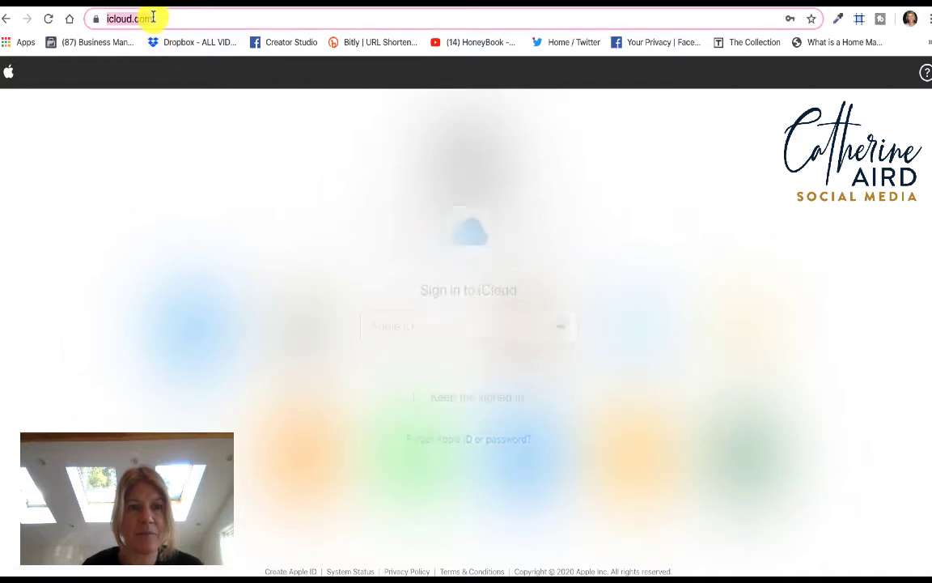
{"action": "left_click", "coordinate": [6, 20]}
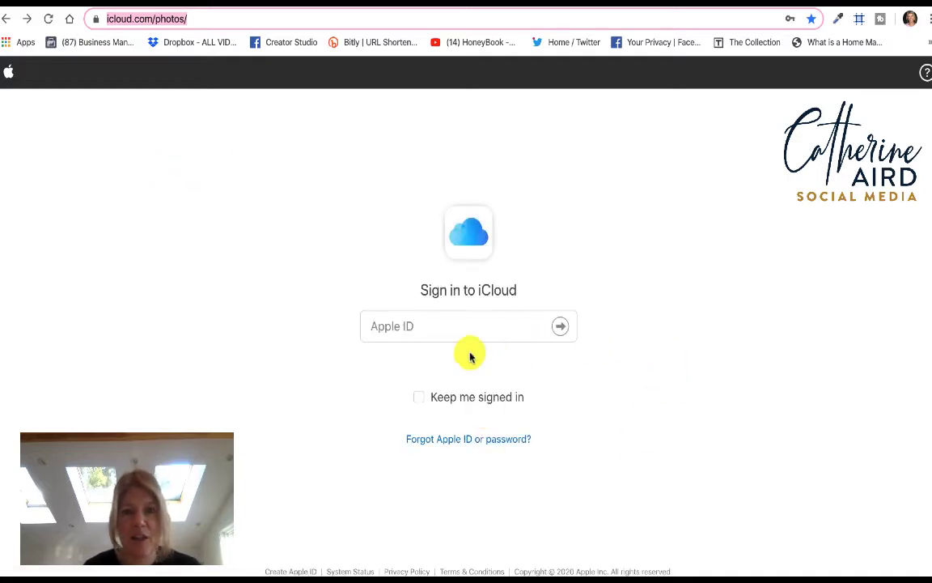
{"action": "left_click", "coordinate": [445, 324]}
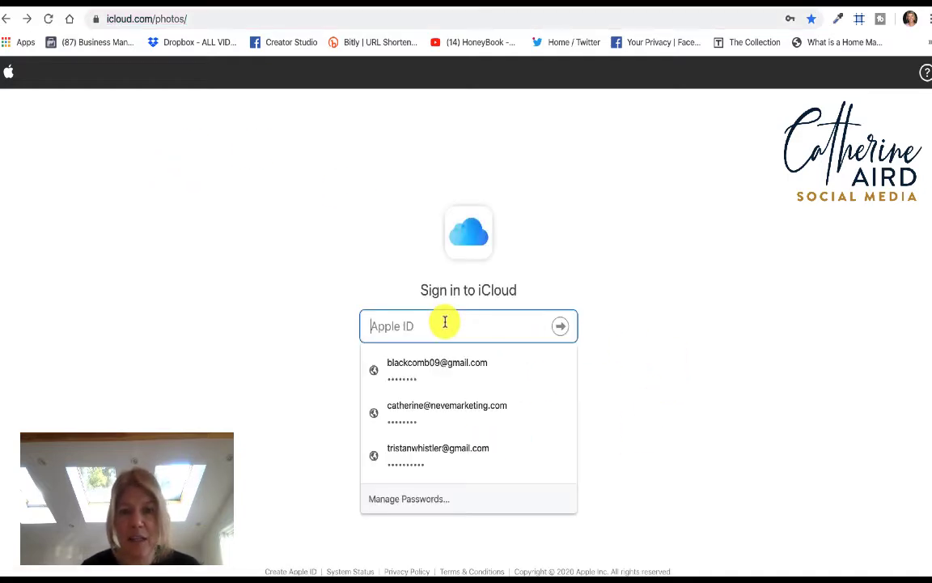
{"action": "left_click", "coordinate": [444, 369]}
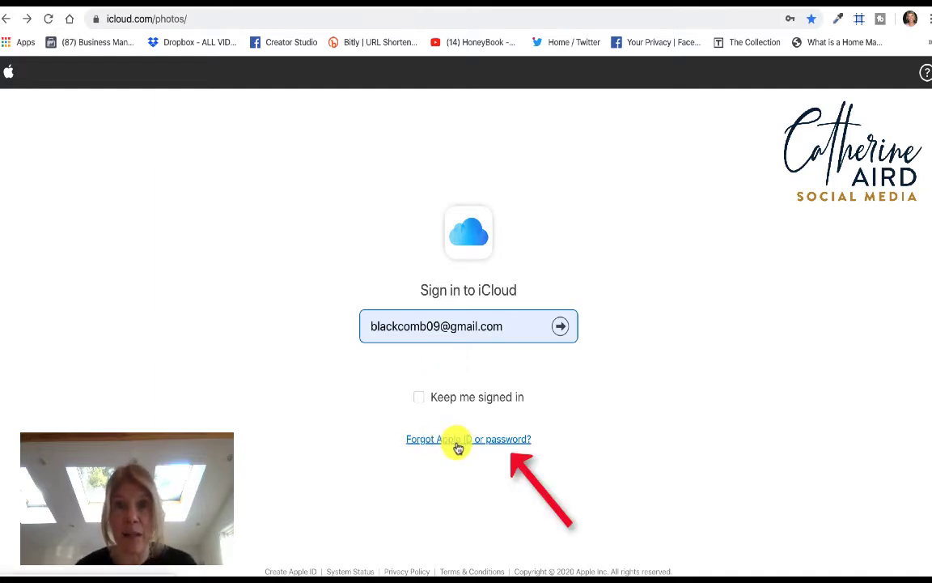
{"action": "left_click", "coordinate": [561, 327]}
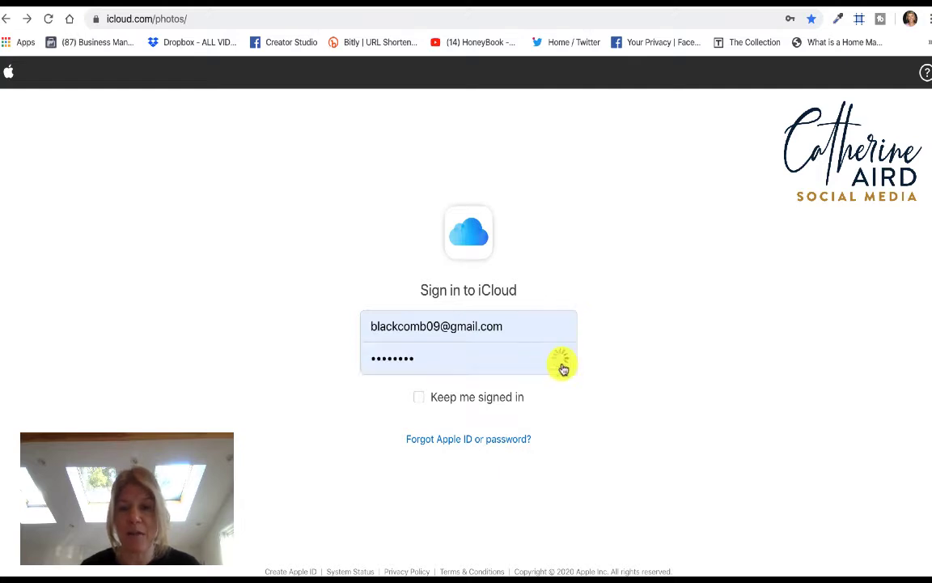
{"action": "left_click", "coordinate": [558, 357]}
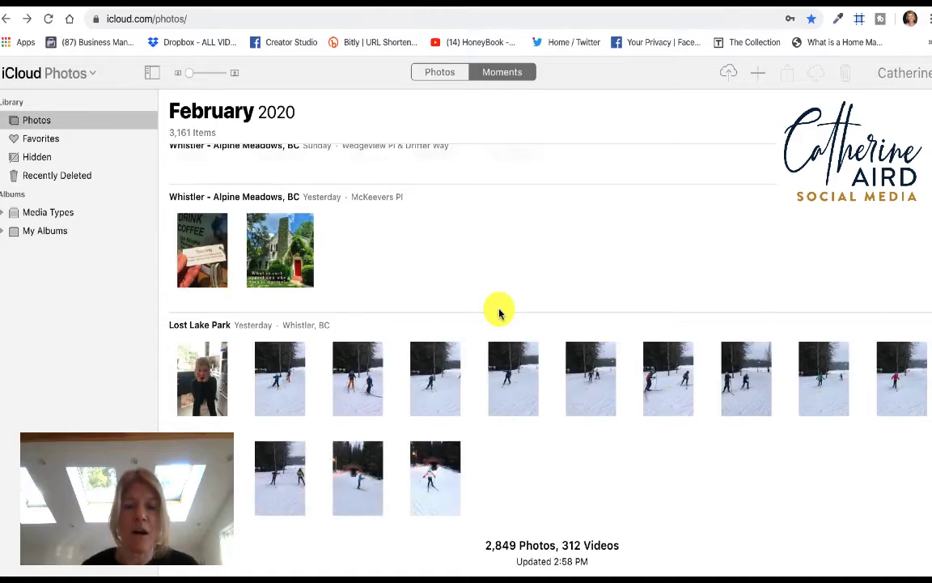
Delete the four similar phone screenshots dated Feb 9 from iCloud Photos on all devices.
{"action": "scroll", "coordinate": [395, 385], "scroll_direction": "up", "scroll_amount": 10}
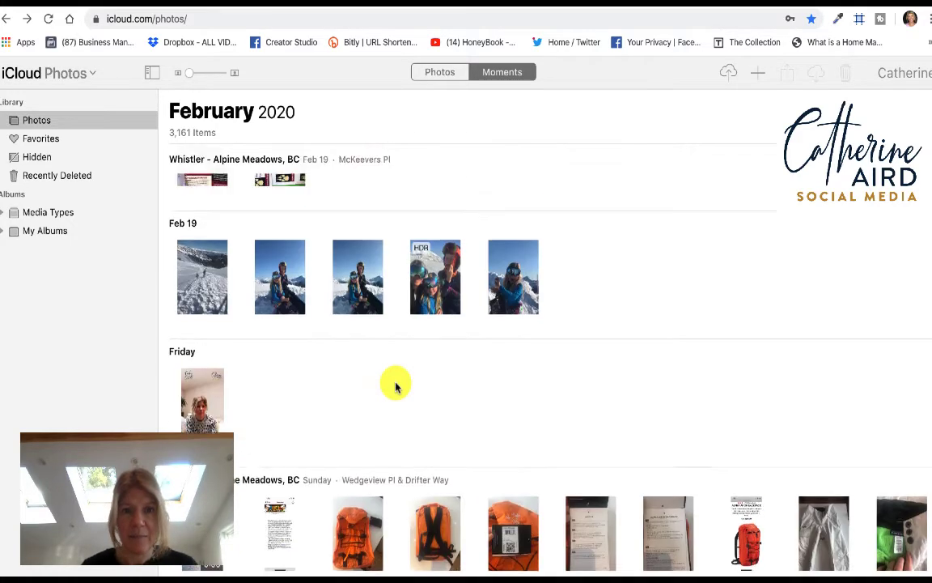
{"action": "scroll", "coordinate": [395, 385], "scroll_direction": "up", "scroll_amount": 10}
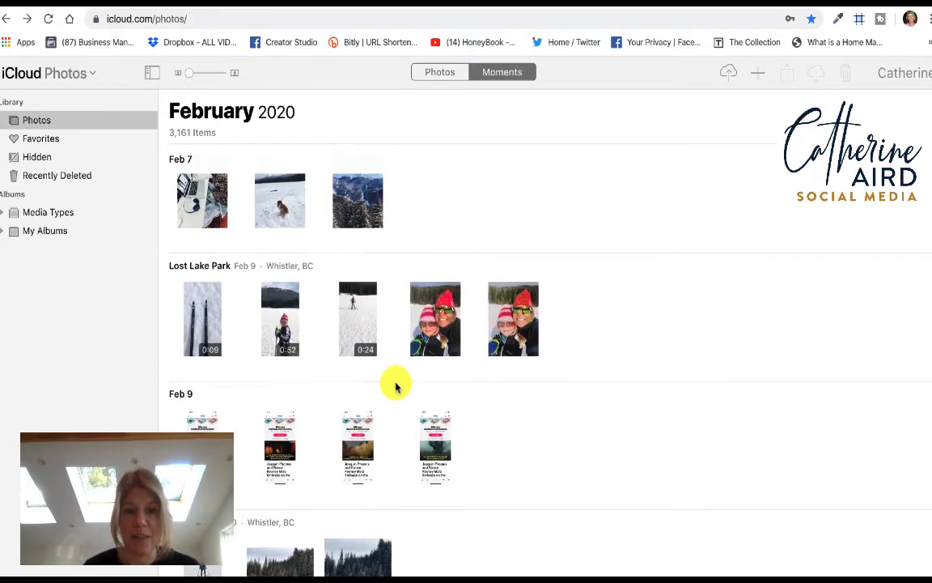
{"action": "scroll", "coordinate": [395, 385], "scroll_direction": "down", "scroll_amount": 1}
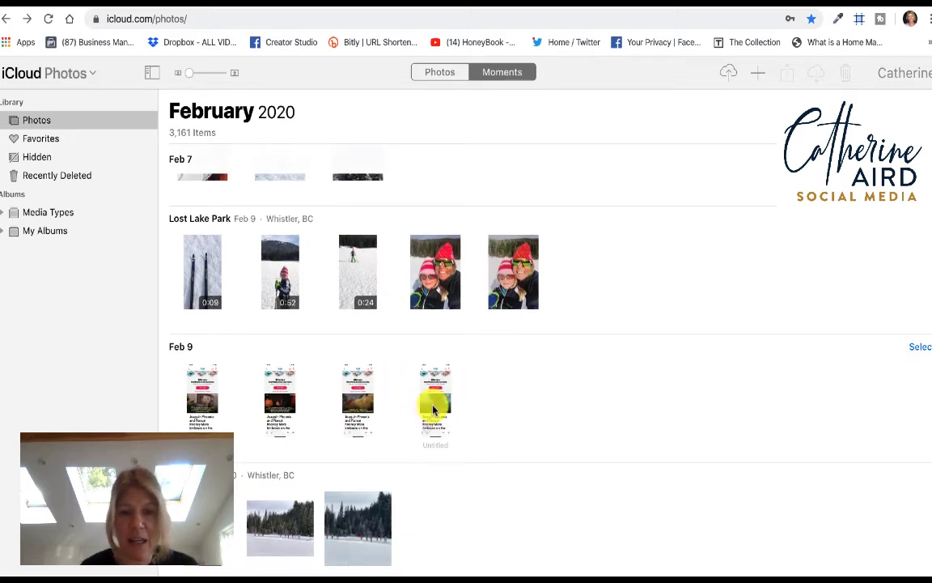
{"action": "left_click", "coordinate": [433, 409]}
{"action": "left_click", "coordinate": [358, 394], "text": "super"}
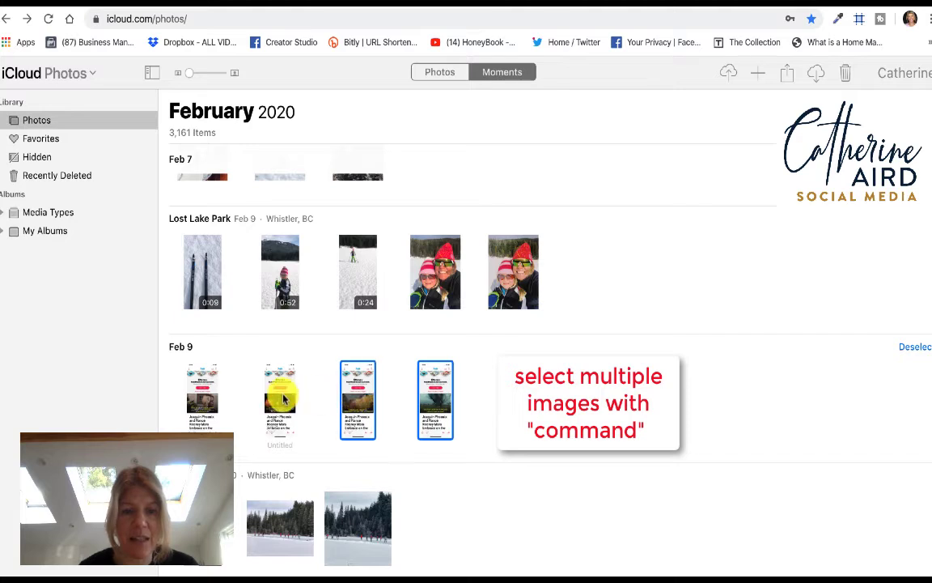
{"action": "left_click", "coordinate": [281, 392], "text": "super"}
{"action": "left_click", "coordinate": [201, 394], "text": "super"}
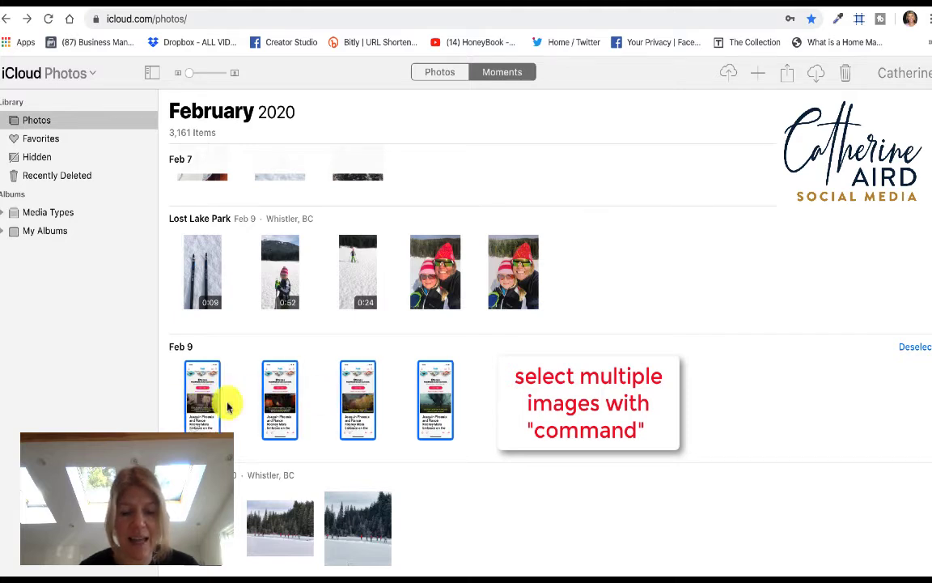
{"action": "left_click", "coordinate": [846, 74]}
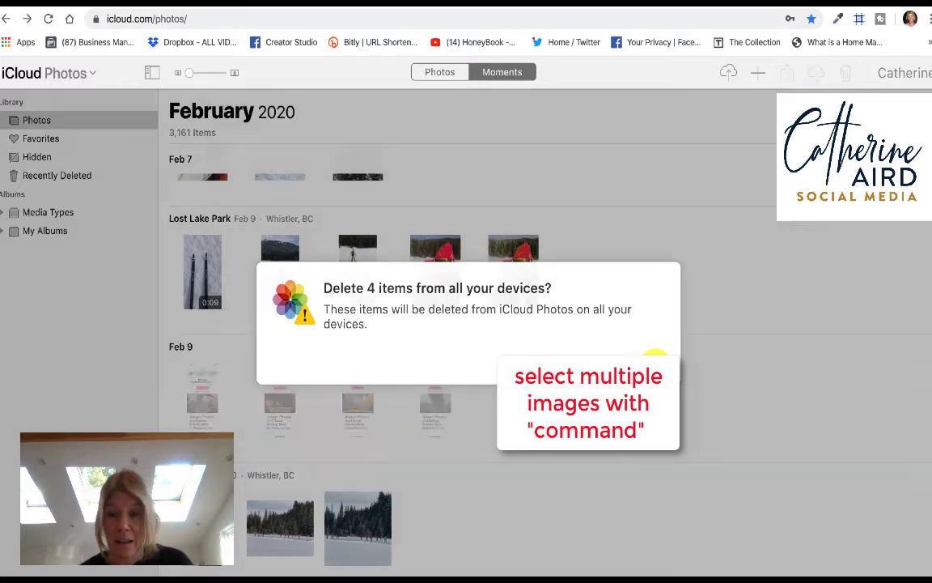
{"action": "left_click", "coordinate": [654, 360]}
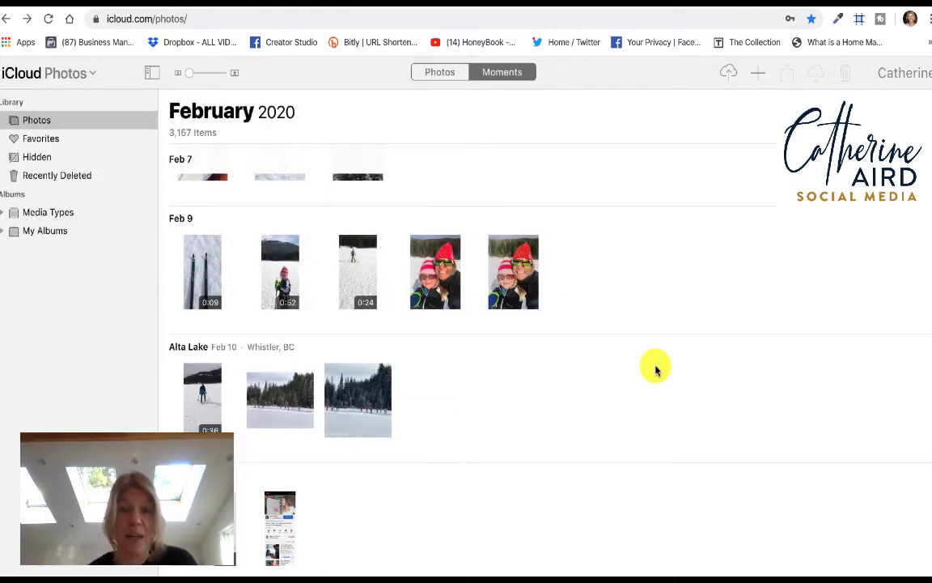
Rename the BOOTCAMP folder under My Albums as kiss.
{"action": "scroll", "coordinate": [656, 369], "scroll_direction": "up", "scroll_amount": 5}
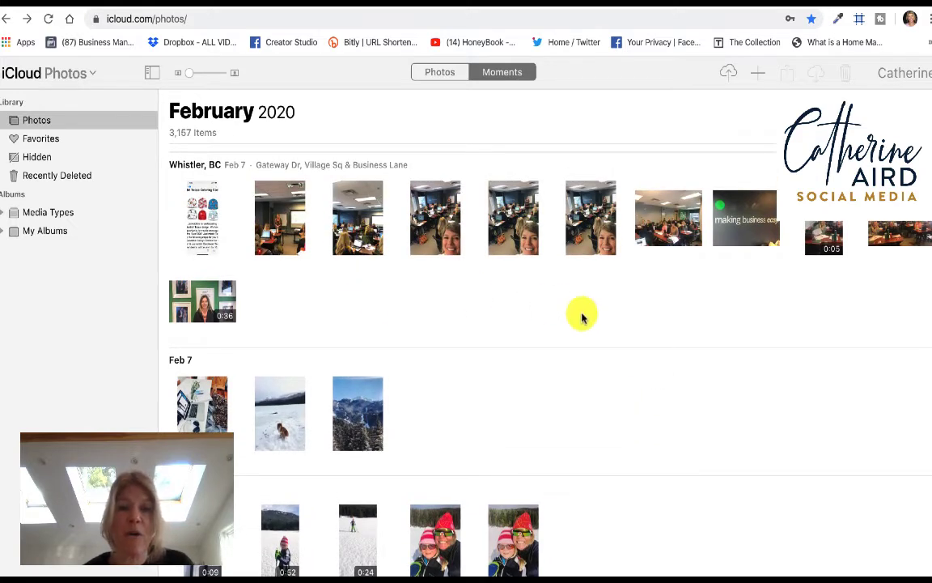
{"action": "scroll", "coordinate": [581, 313], "scroll_direction": "up", "scroll_amount": 2}
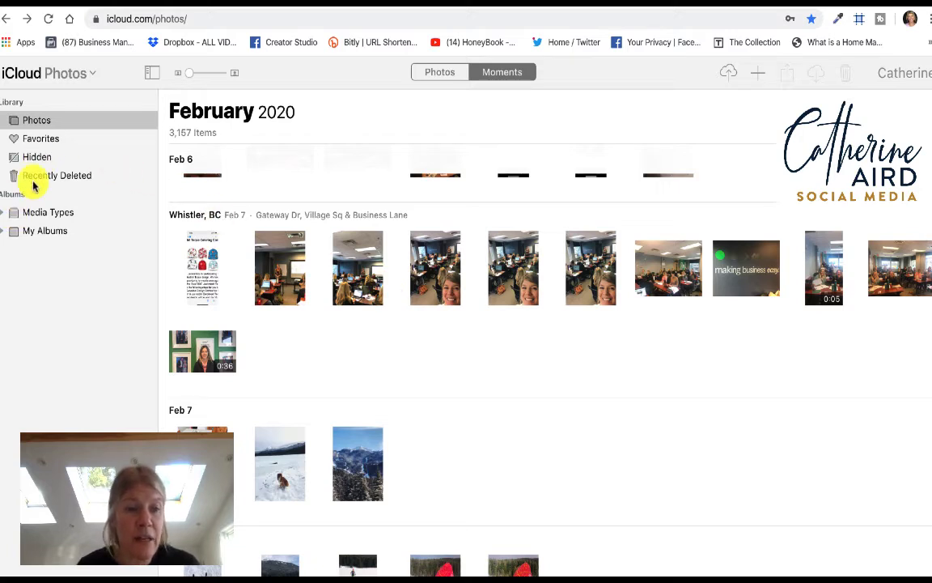
{"action": "left_click", "coordinate": [5, 231]}
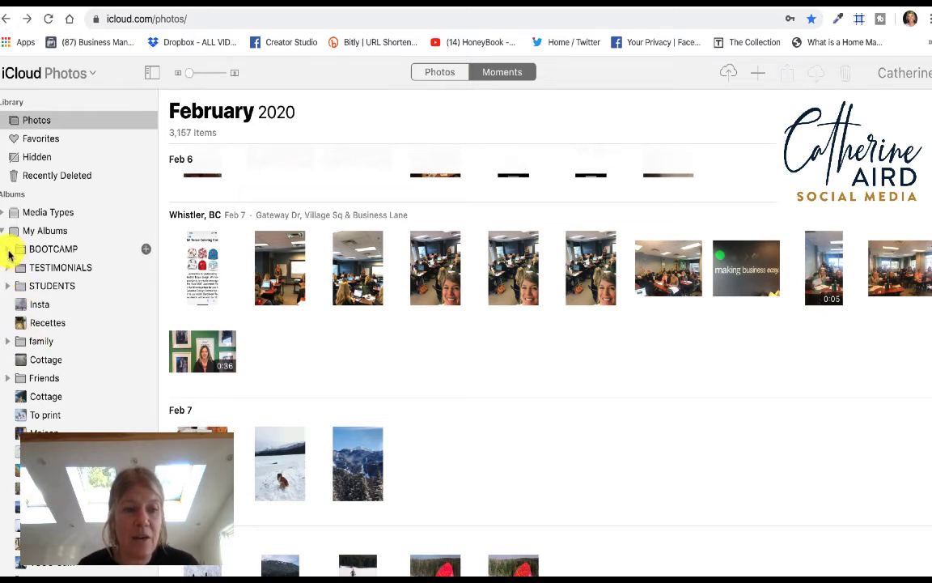
{"action": "left_click", "coordinate": [58, 250]}
{"action": "left_click", "coordinate": [58, 249]}
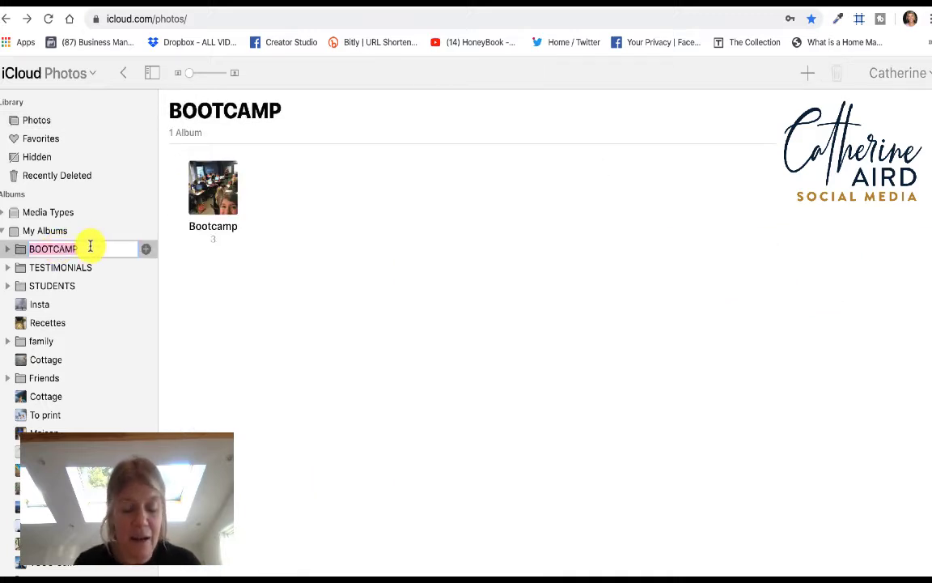
{"action": "type", "text": "kiss"}
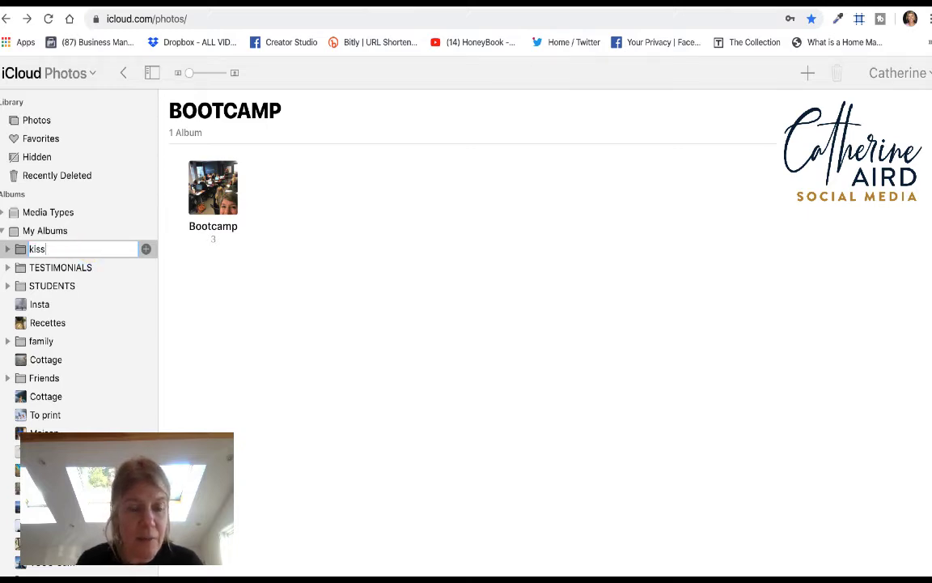
{"action": "key", "text": "Return"}
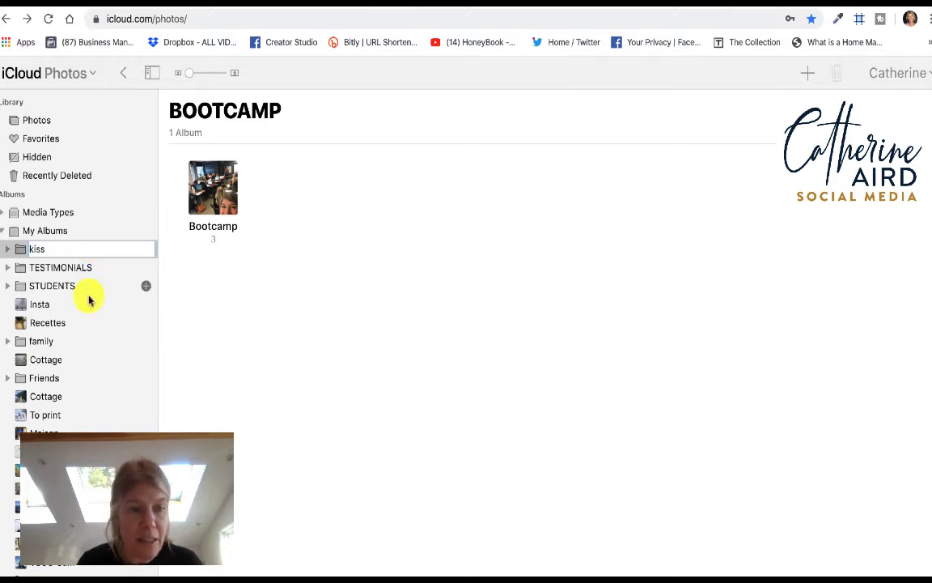
{"action": "left_click", "coordinate": [87, 302]}
Expand the kiss folder to view the album it contains, and collapse it again.
{"action": "left_click", "coordinate": [7, 248]}
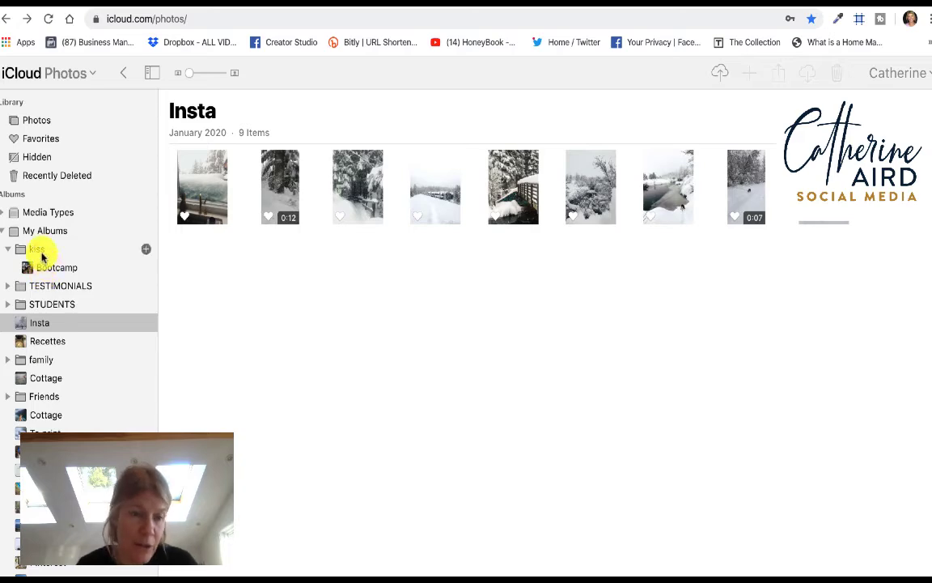
{"action": "left_click", "coordinate": [9, 249]}
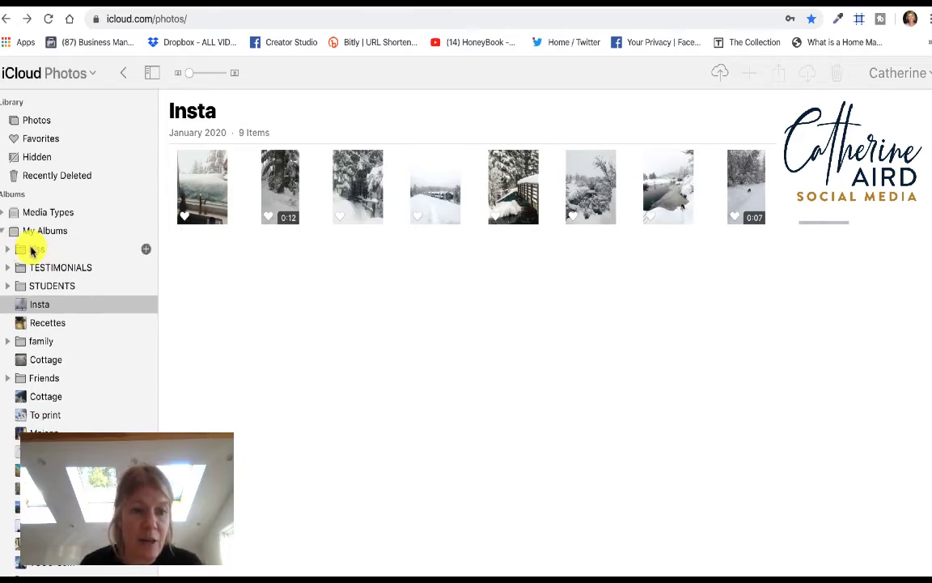
{"action": "left_click", "coordinate": [34, 249]}
Return to the full photo library and enlarge the photo thumbnails.
{"action": "left_click", "coordinate": [37, 121]}
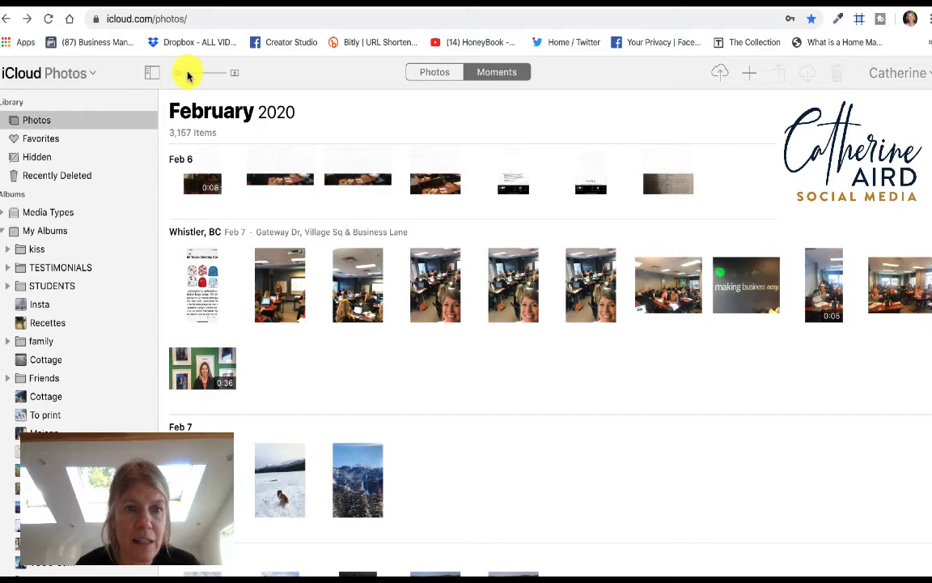
{"action": "left_click_drag", "start_coordinate": [188, 75], "coordinate": [215, 78]}
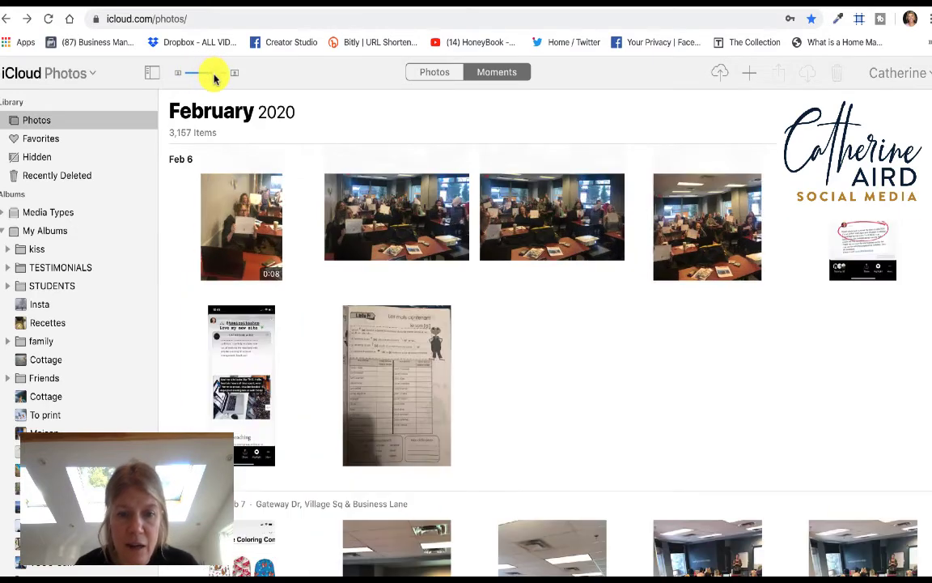
{"action": "scroll", "coordinate": [333, 323], "scroll_direction": "down", "scroll_amount": 5}
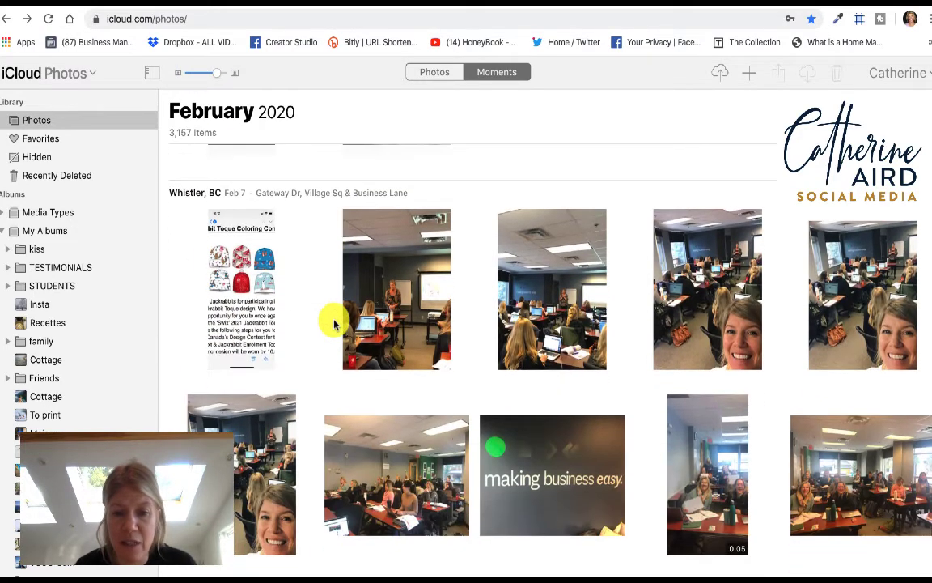
{"action": "scroll", "coordinate": [332, 323], "scroll_direction": "up", "scroll_amount": 5}
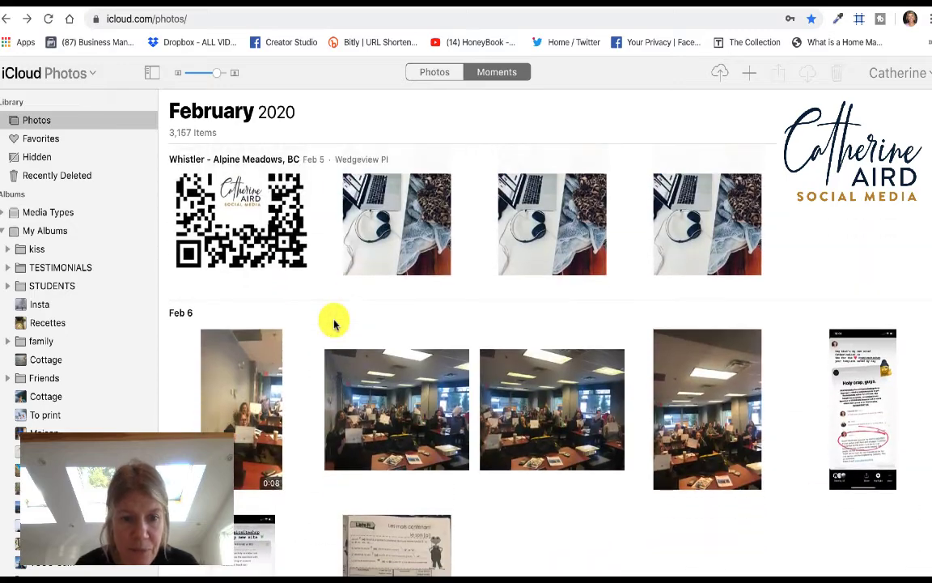
Add three Feb 7 Whistler classroom photos and the 0:05 video to the Bootcamp album in the kiss folder, and open that album.
{"action": "scroll", "coordinate": [597, 408], "scroll_direction": "down", "scroll_amount": 4}
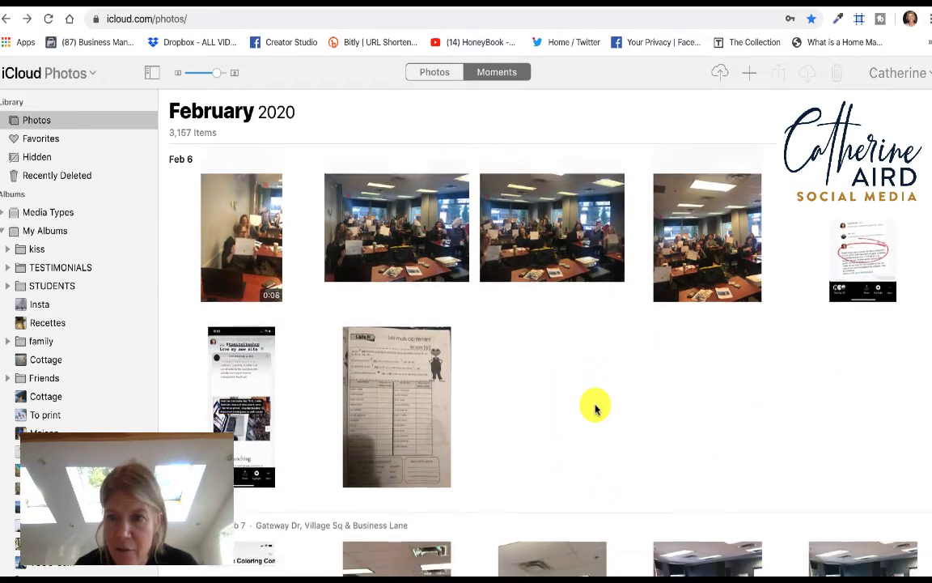
{"action": "scroll", "coordinate": [596, 407], "scroll_direction": "down", "scroll_amount": 2}
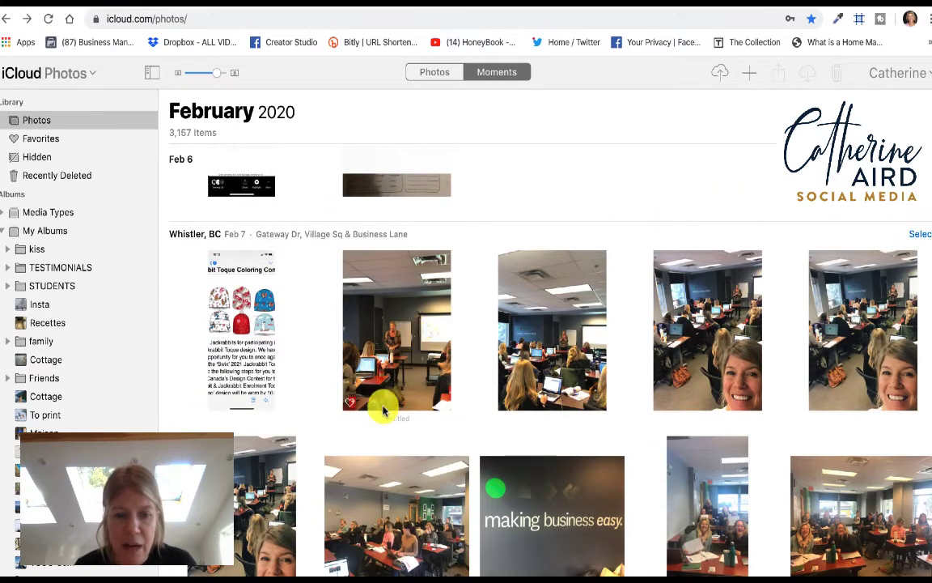
{"action": "scroll", "coordinate": [385, 408], "scroll_direction": "down", "scroll_amount": 1}
{"action": "scroll", "coordinate": [385, 411], "scroll_direction": "up", "scroll_amount": 1}
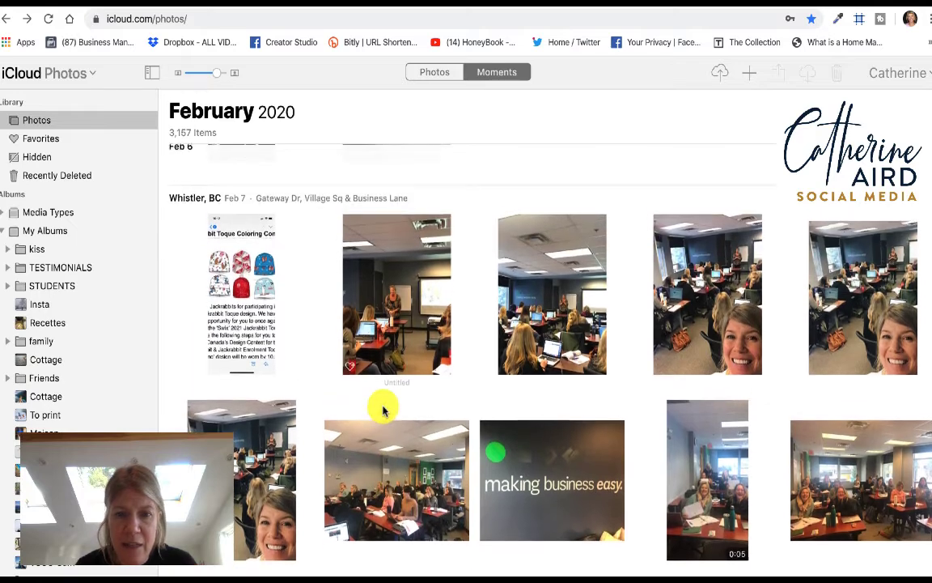
{"action": "left_click", "coordinate": [413, 300]}
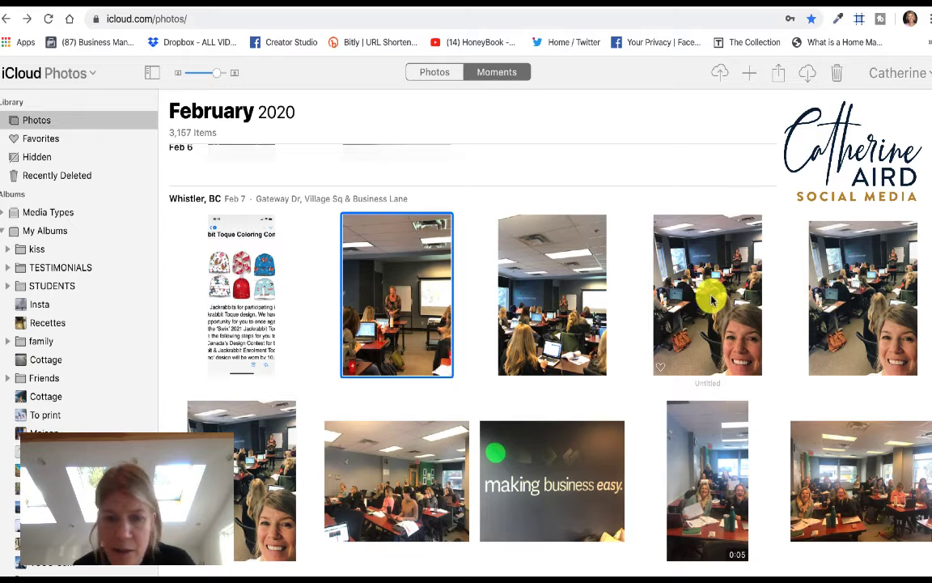
{"action": "left_click", "coordinate": [712, 300], "text": "super"}
{"action": "scroll", "coordinate": [615, 433], "scroll_direction": "down", "scroll_amount": 3}
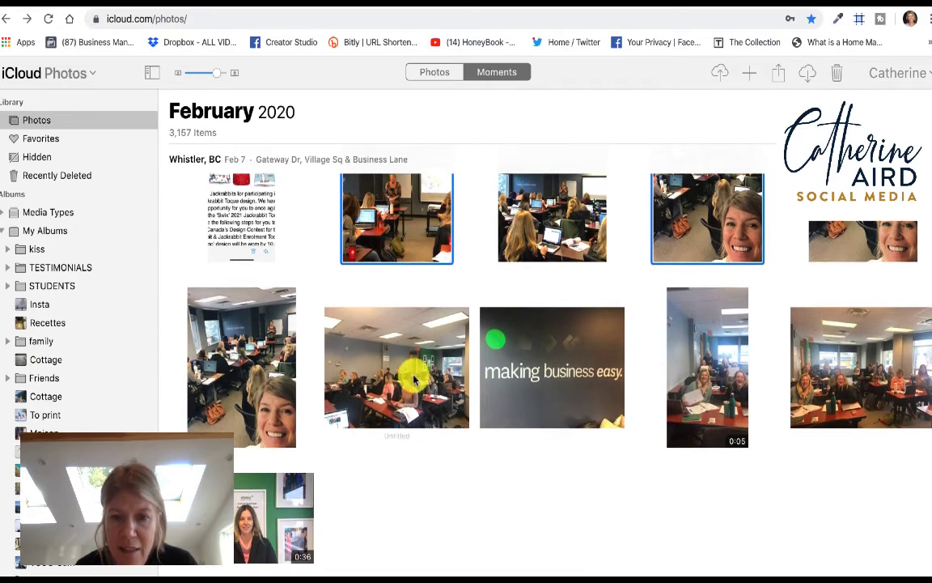
{"action": "left_click", "coordinate": [425, 376], "text": "super"}
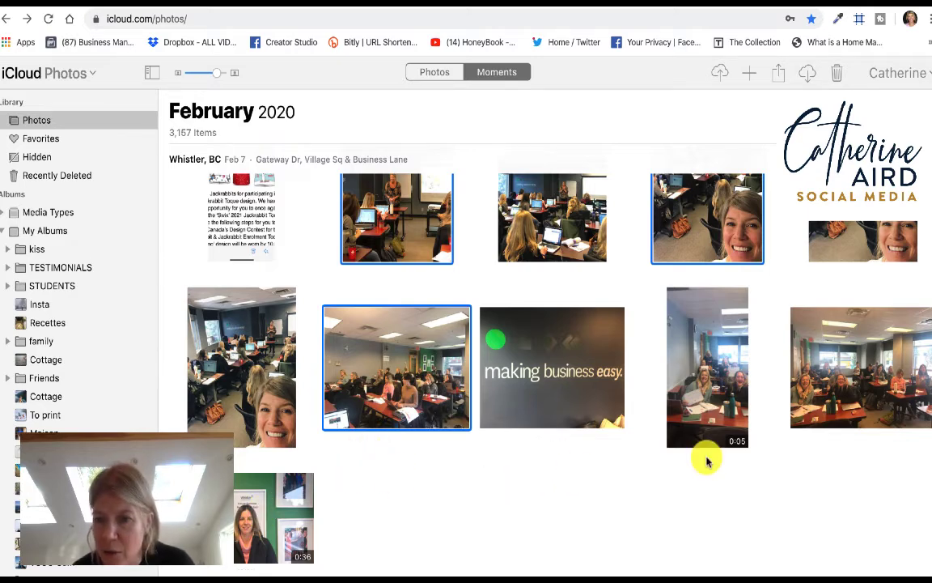
{"action": "left_click", "coordinate": [713, 364], "text": "super"}
{"action": "scroll", "coordinate": [715, 367], "scroll_direction": "up", "scroll_amount": 3}
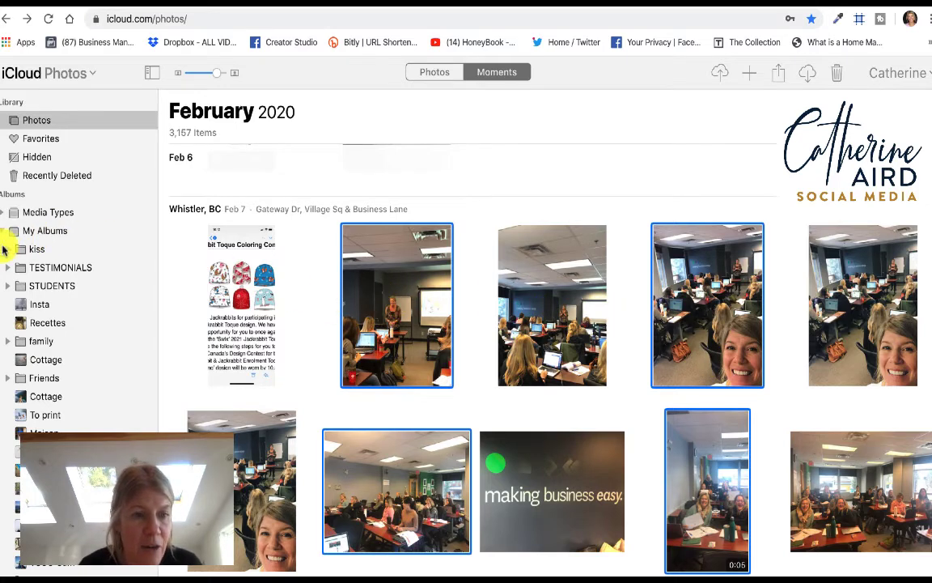
{"action": "left_click", "coordinate": [6, 252]}
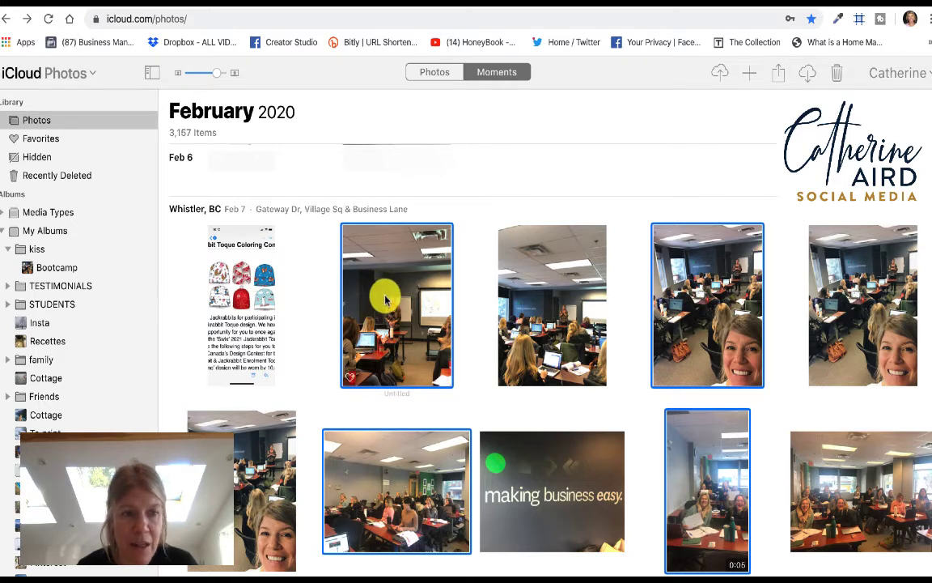
{"action": "left_click_drag", "start_coordinate": [384, 302], "coordinate": [61, 272]}
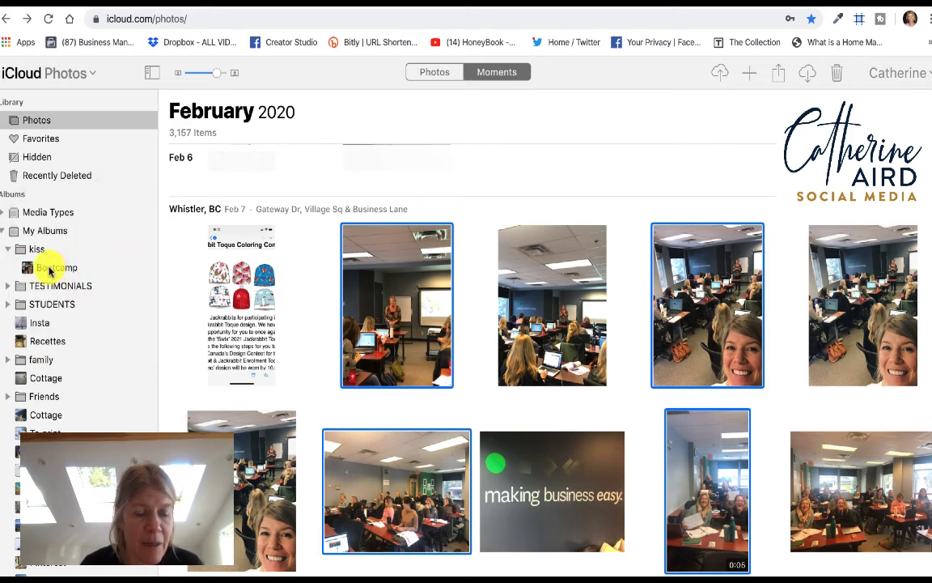
{"action": "left_click", "coordinate": [46, 270]}
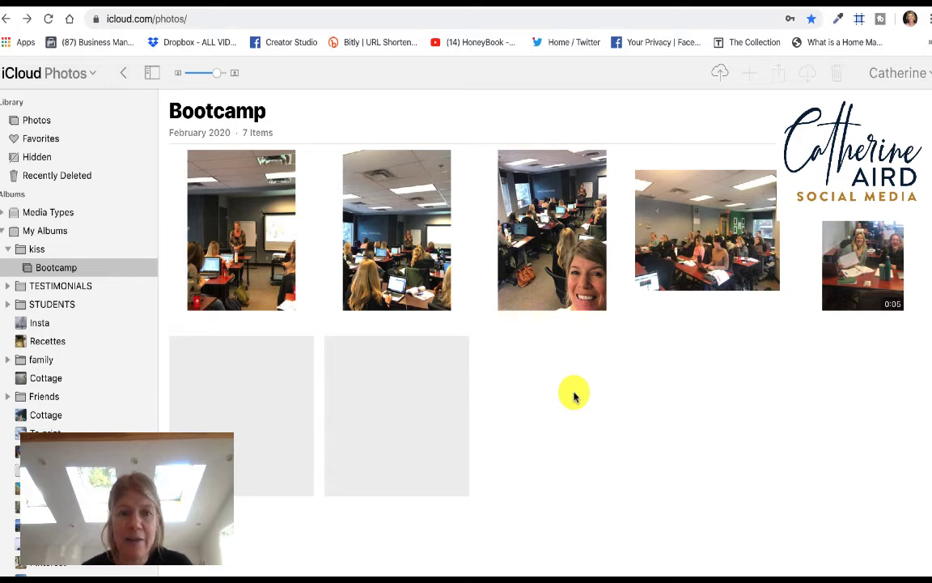
Collapse the kiss folder and create a new album named bootcampp inside the TESTIMONIALS folder.
{"action": "left_click", "coordinate": [8, 249]}
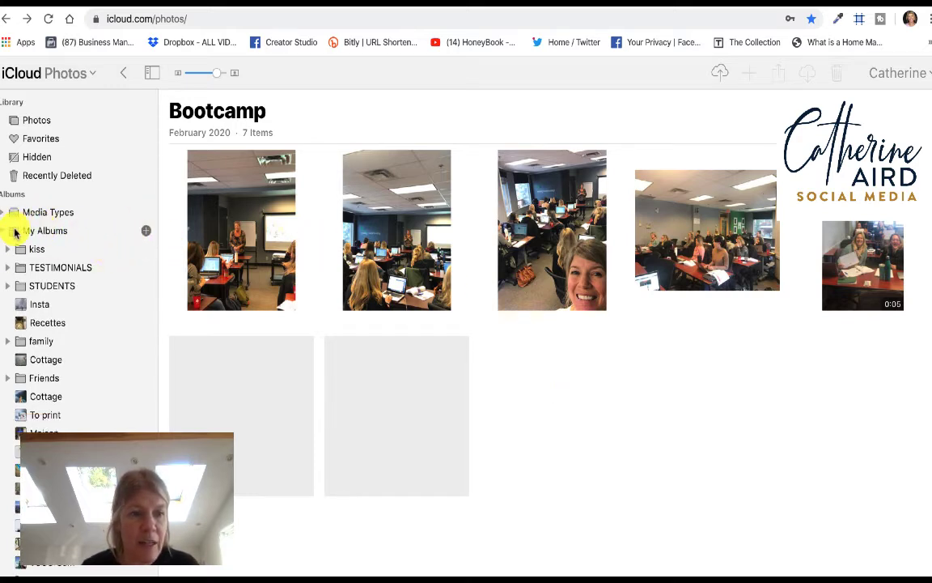
{"action": "left_click", "coordinate": [146, 248]}
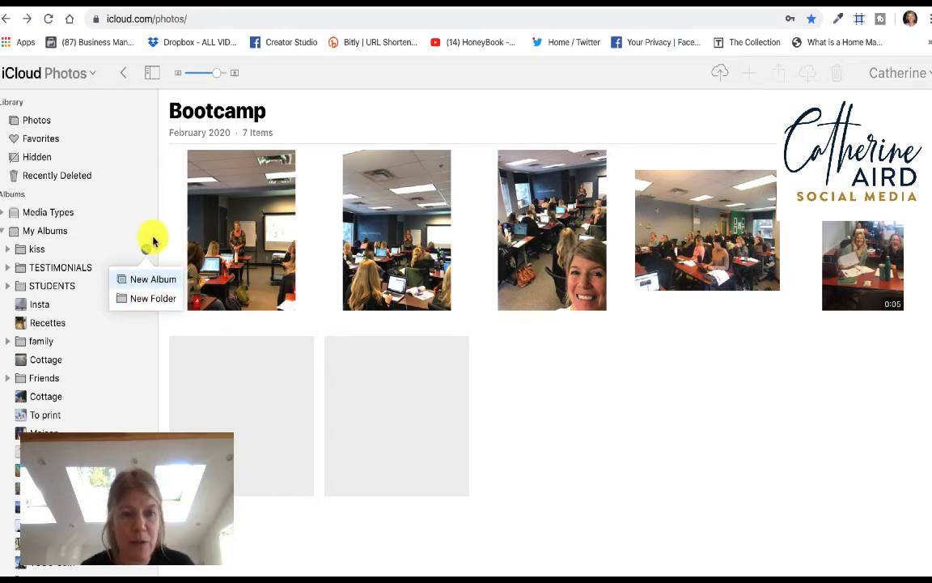
{"action": "left_click", "coordinate": [117, 198]}
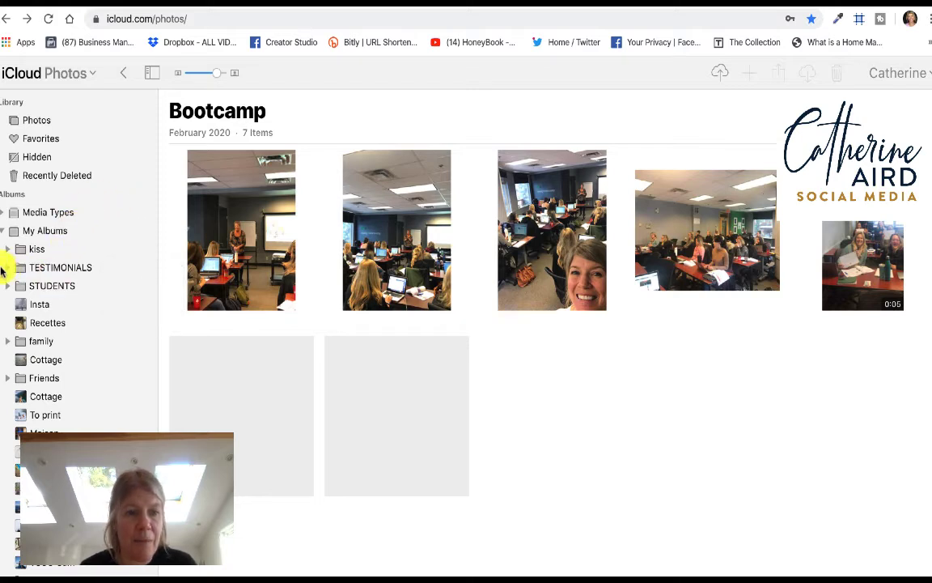
{"action": "left_click", "coordinate": [145, 267]}
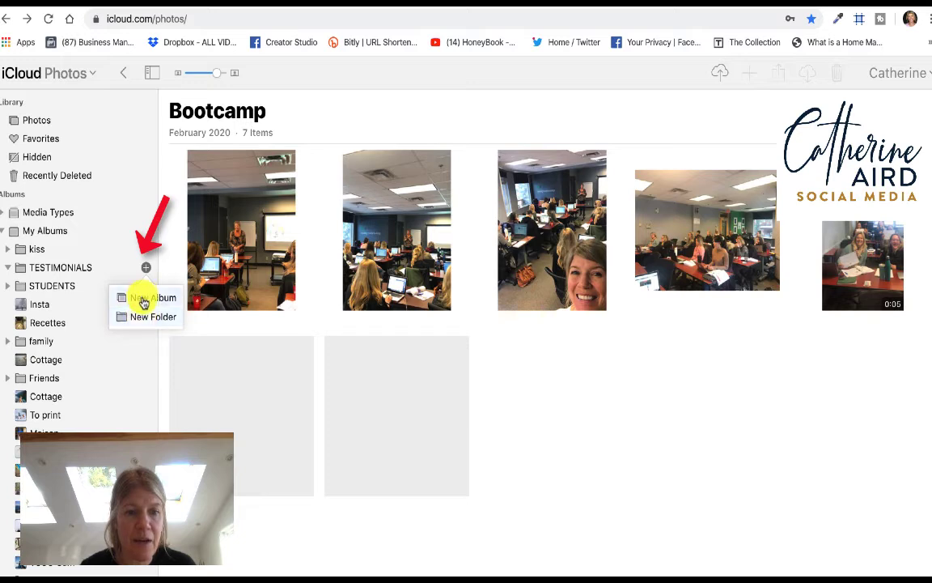
{"action": "left_click", "coordinate": [139, 298]}
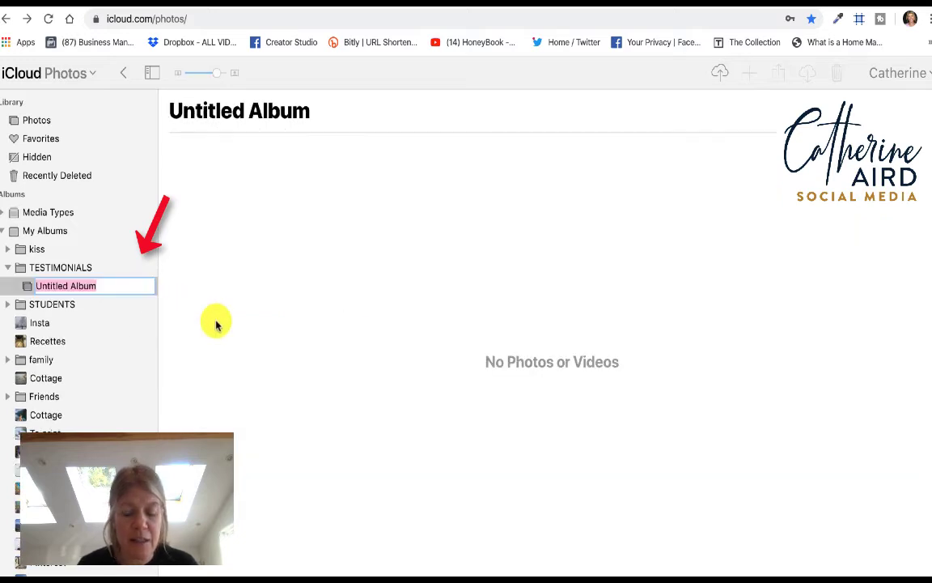
{"action": "type", "text": "bootcamp"}
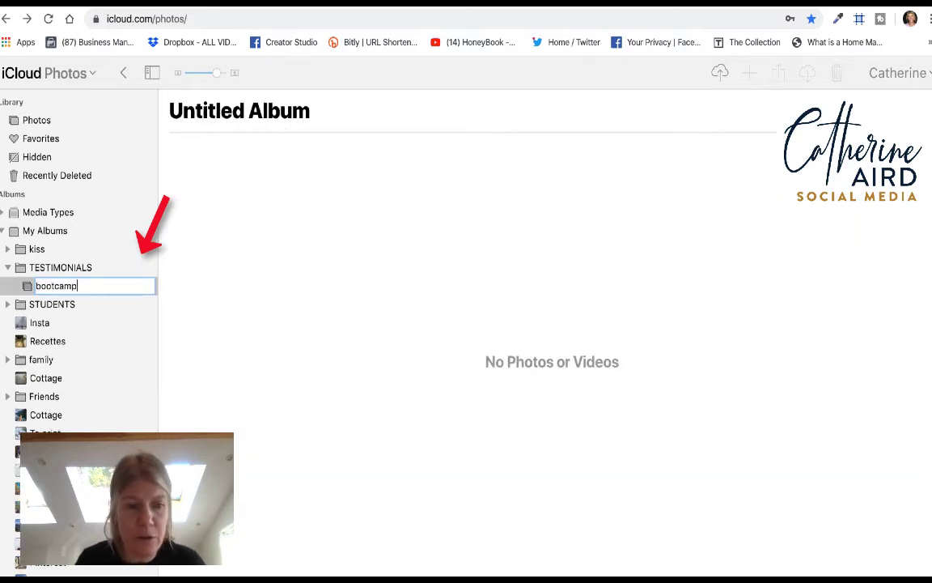
{"action": "type", "text": "p"}
{"action": "left_click", "coordinate": [217, 332]}
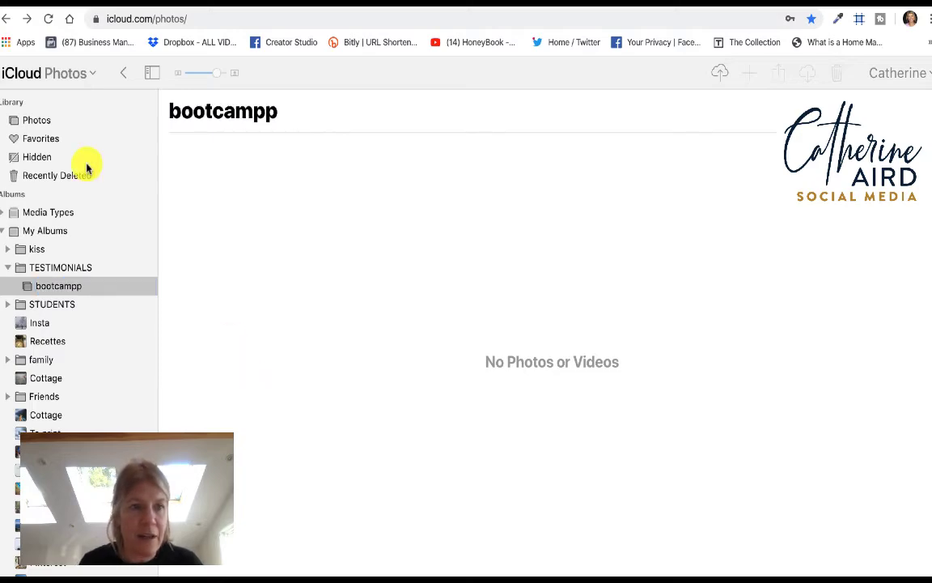
Add the library shot of the woman in front of the green wall to the bootcampp album, view the album, and collapse My Albums.
{"action": "left_click", "coordinate": [37, 121]}
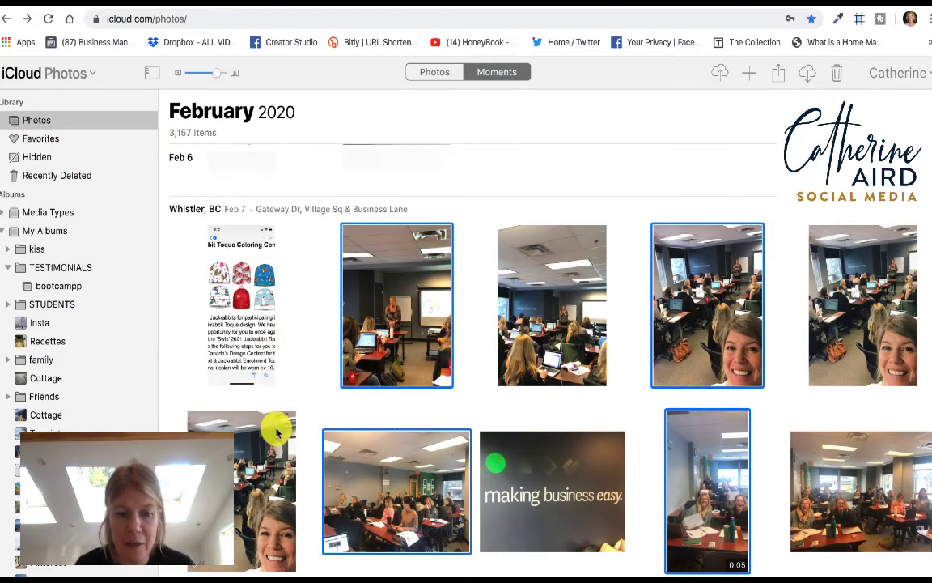
{"action": "scroll", "coordinate": [276, 431], "scroll_direction": "down", "scroll_amount": 5}
{"action": "left_click_drag", "start_coordinate": [275, 441], "coordinate": [62, 287]}
{"action": "left_click", "coordinate": [52, 288]}
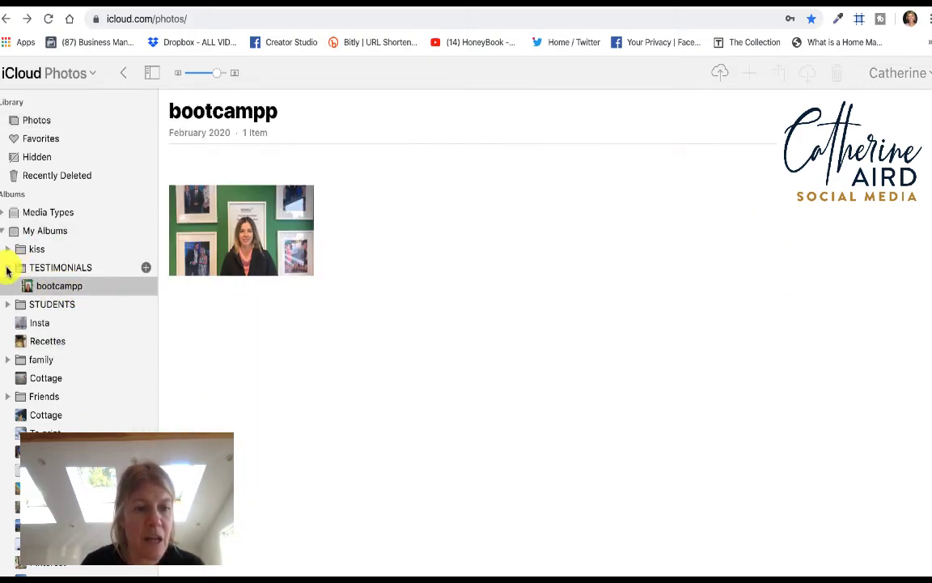
{"action": "left_click", "coordinate": [8, 267]}
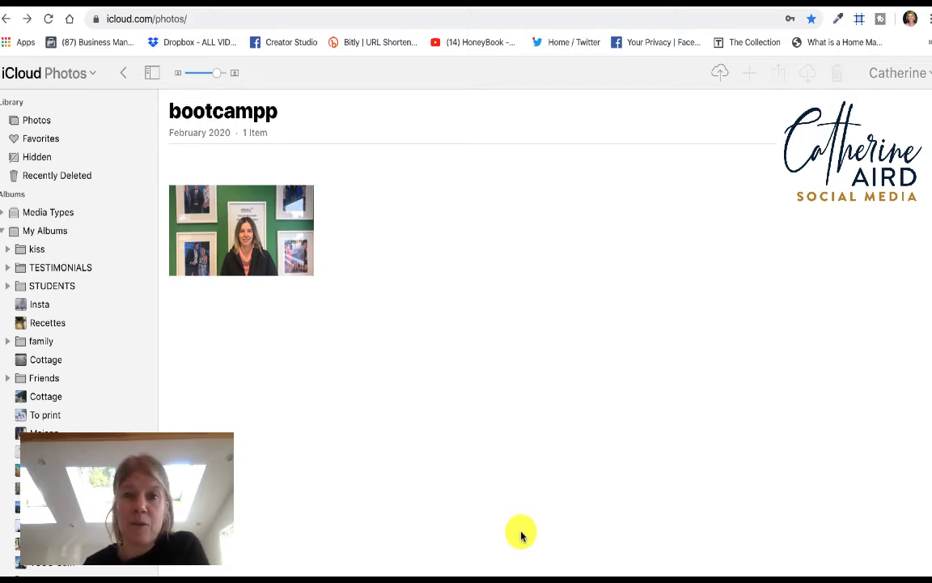
{"action": "left_click", "coordinate": [4, 231]}
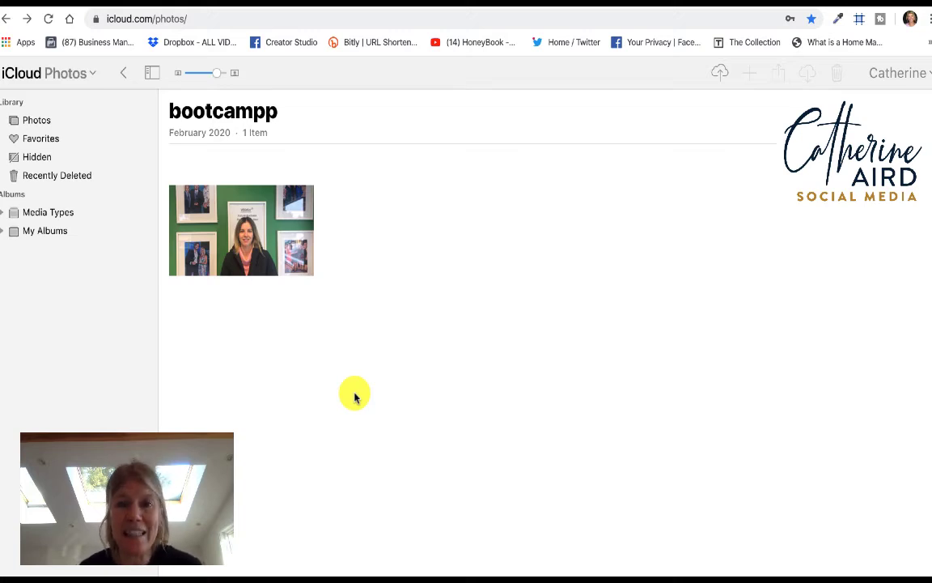
Look through the Recently Deleted items and the days each has left before permanent deletion.
{"action": "left_click", "coordinate": [61, 178]}
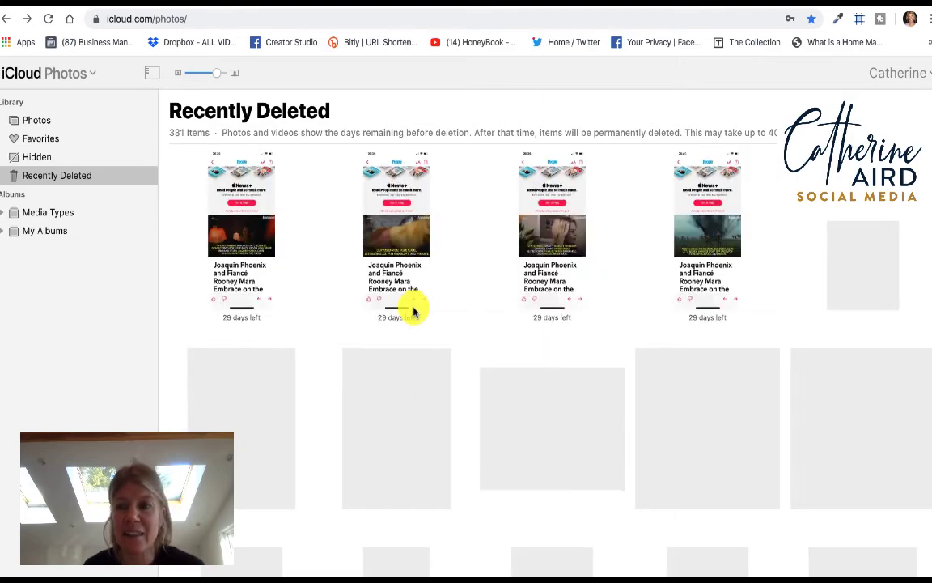
{"action": "scroll", "coordinate": [413, 312], "scroll_direction": "down", "scroll_amount": 10}
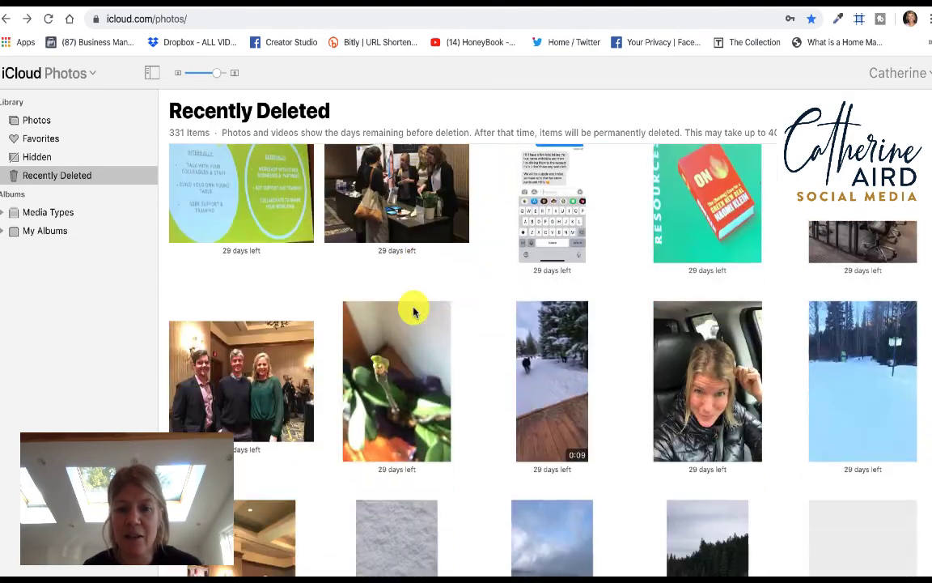
{"action": "scroll", "coordinate": [413, 312], "scroll_direction": "down", "scroll_amount": 10}
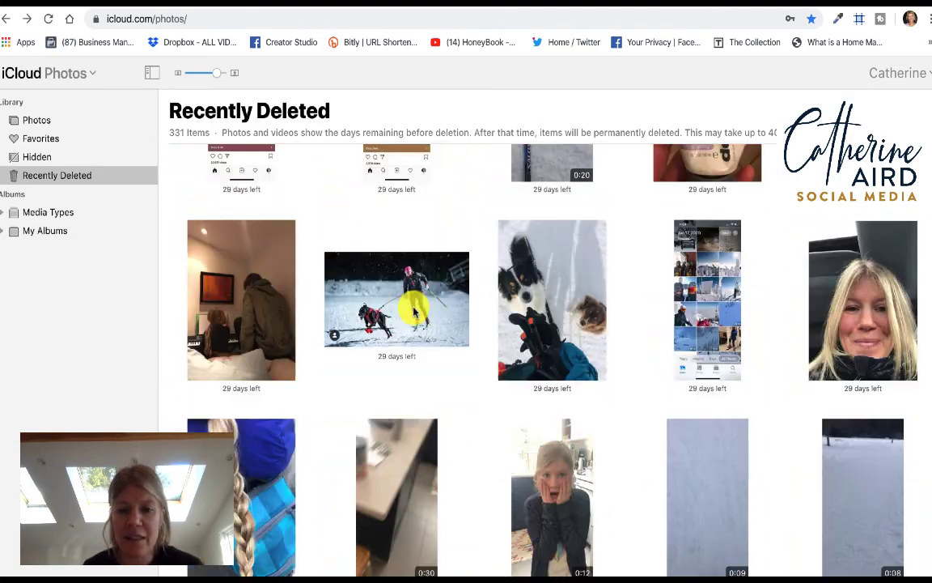
{"action": "scroll", "coordinate": [413, 312], "scroll_direction": "down", "scroll_amount": 10}
{"action": "scroll", "coordinate": [412, 312], "scroll_direction": "up", "scroll_amount": 5}
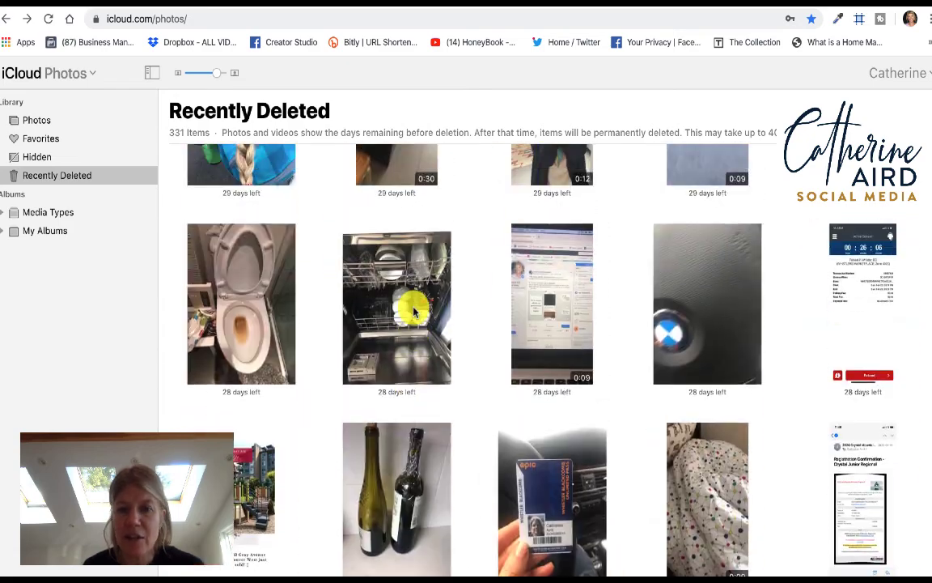
{"action": "scroll", "coordinate": [413, 311], "scroll_direction": "up", "scroll_amount": 4}
{"action": "scroll", "coordinate": [413, 312], "scroll_direction": "down", "scroll_amount": 5}
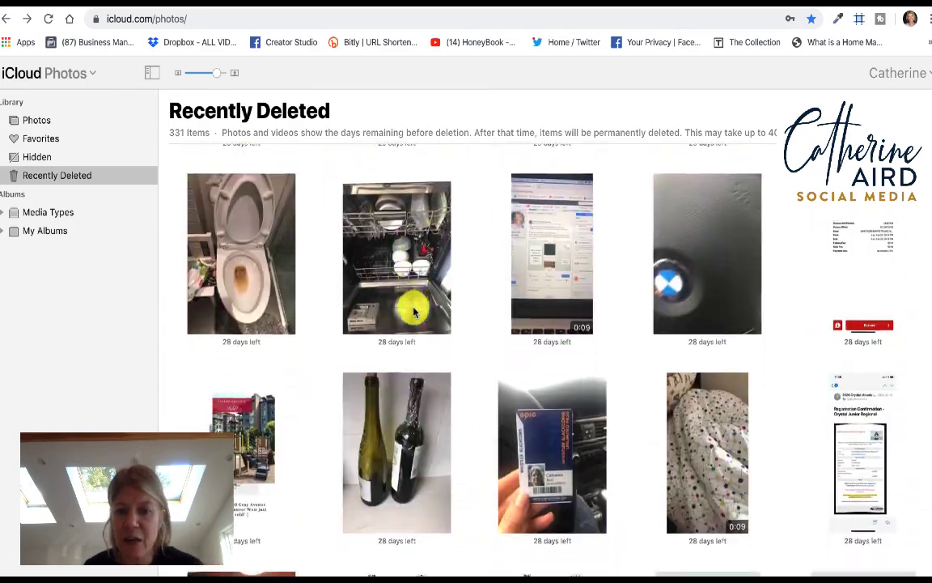
{"action": "scroll", "coordinate": [413, 311], "scroll_direction": "down", "scroll_amount": 10}
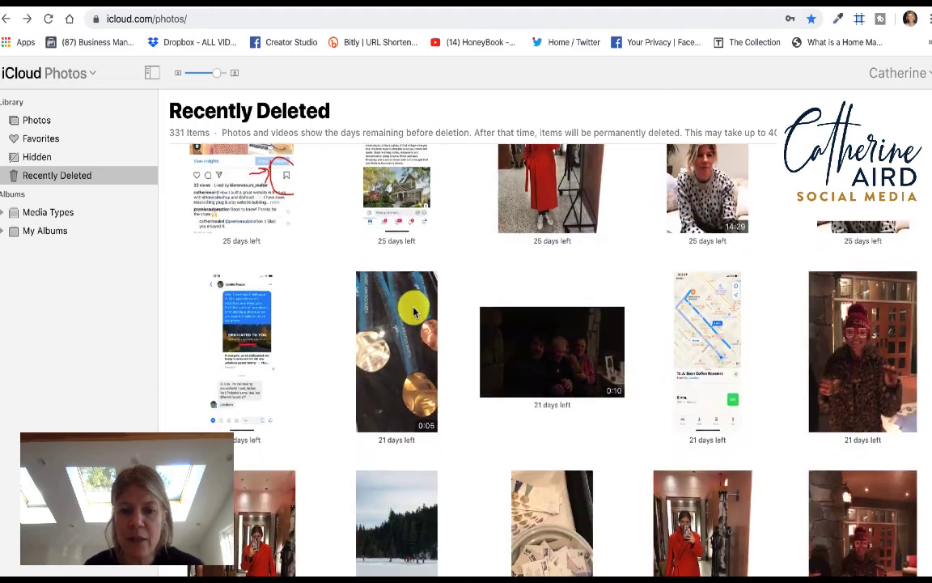
{"action": "scroll", "coordinate": [413, 311], "scroll_direction": "down", "scroll_amount": 10}
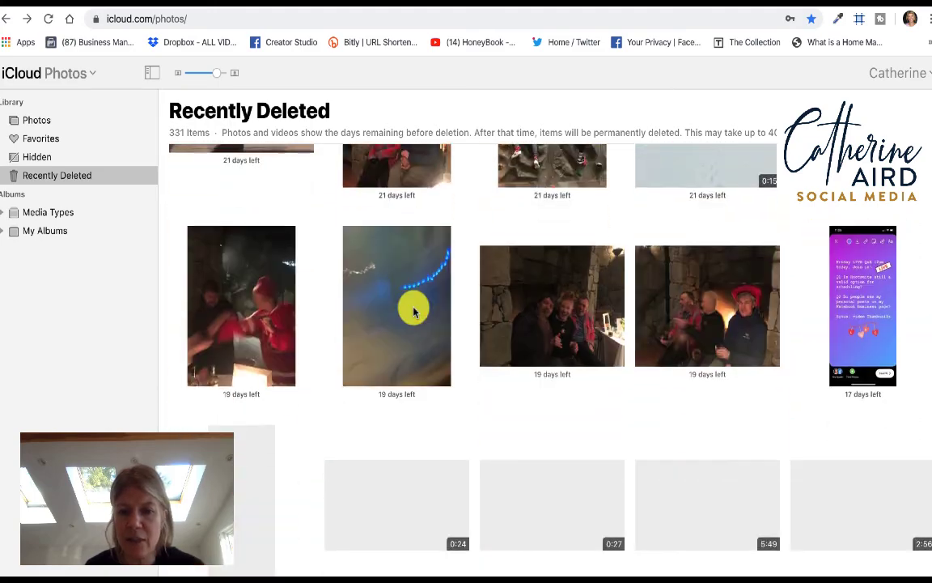
{"action": "scroll", "coordinate": [413, 311], "scroll_direction": "down", "scroll_amount": 10}
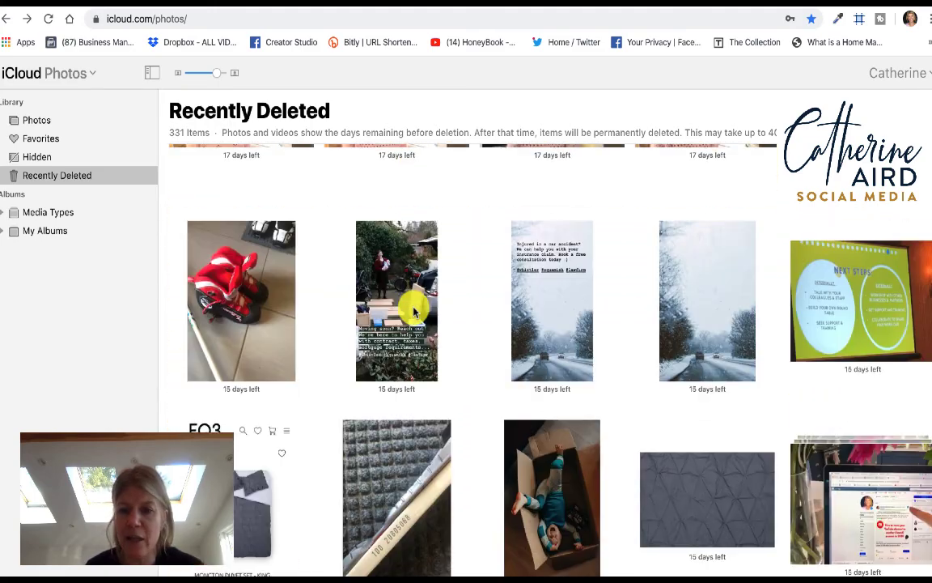
{"action": "scroll", "coordinate": [413, 311], "scroll_direction": "down", "scroll_amount": 8}
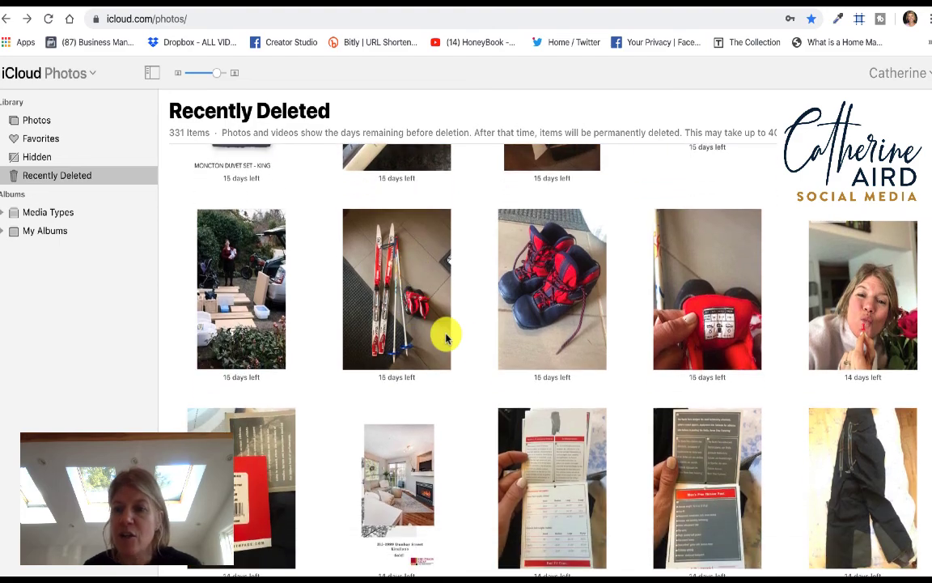
Permanently delete all items in Recently Deleted.
{"action": "left_click", "coordinate": [571, 305]}
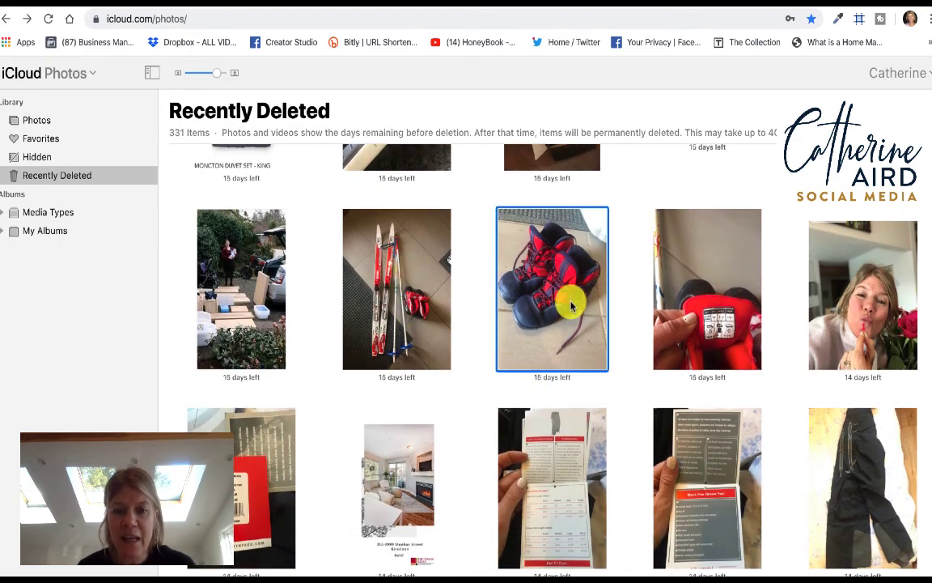
{"action": "key", "text": "ctrl+a"}
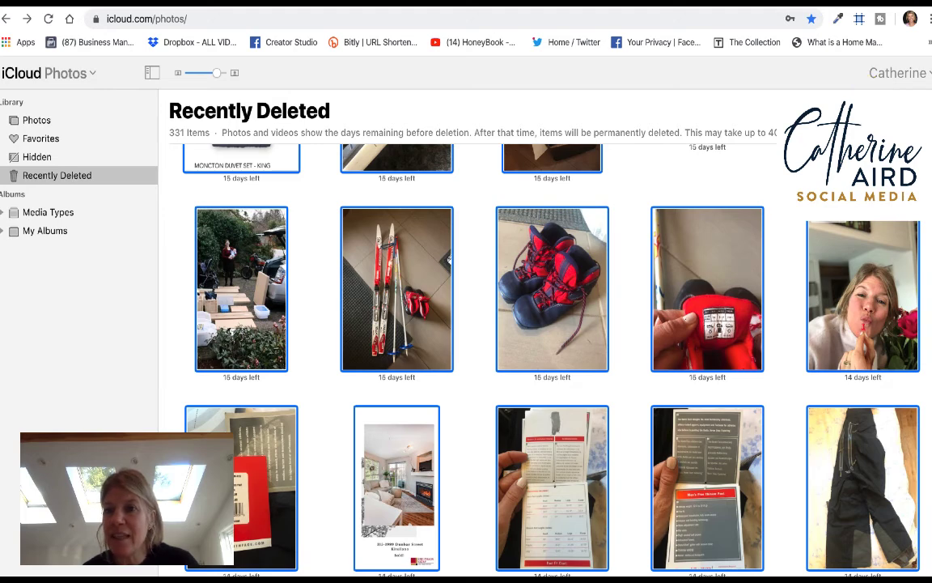
{"action": "key", "text": "Delete"}
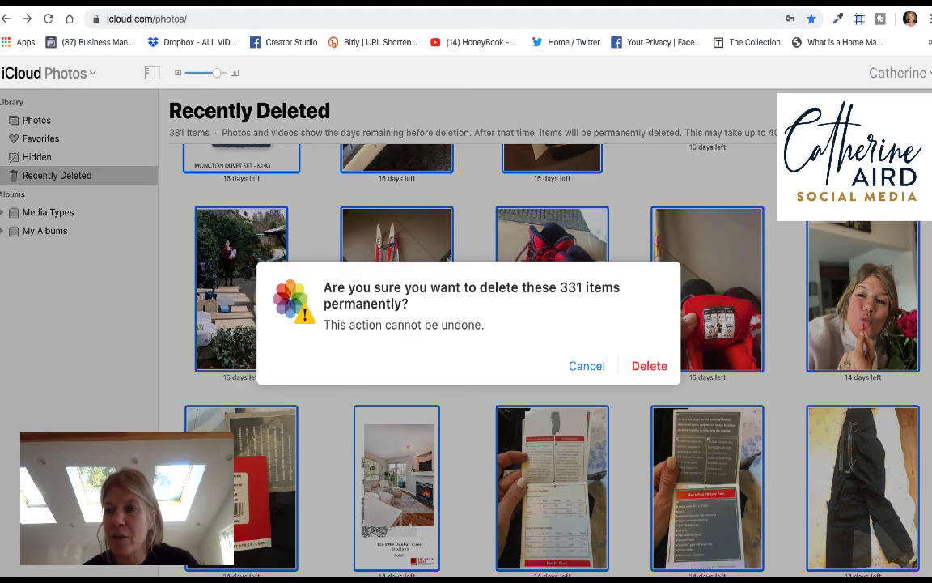
{"action": "left_click", "coordinate": [648, 368]}
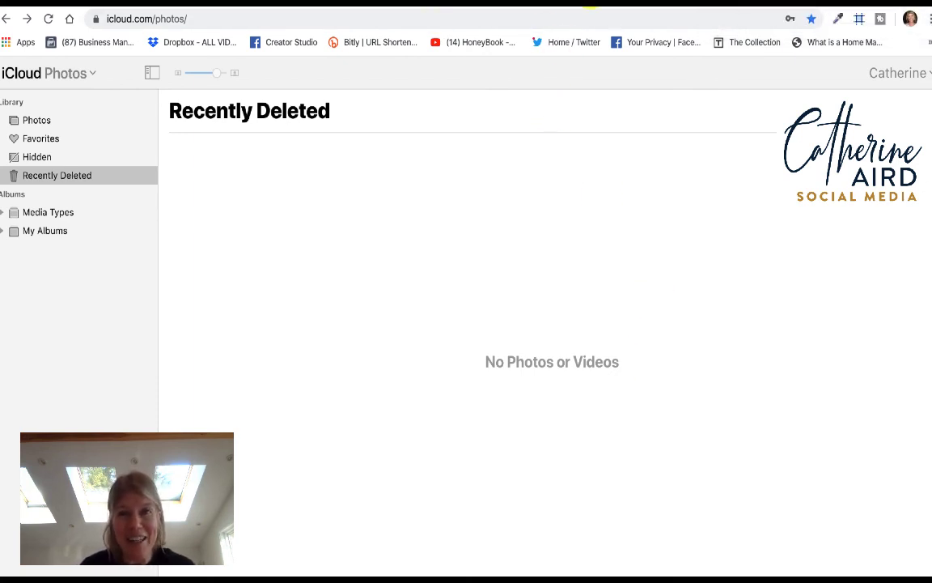
{"action": "left_click", "coordinate": [609, 4]}
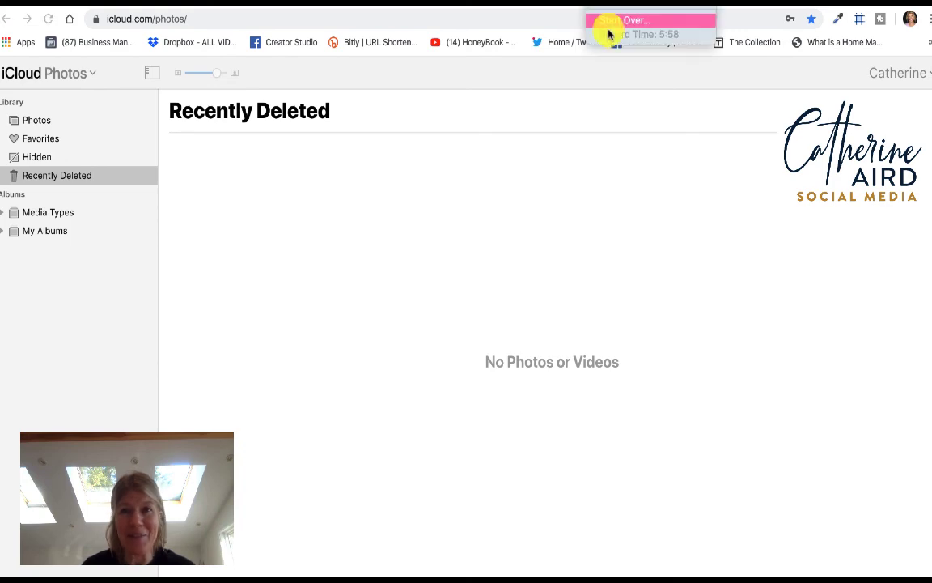